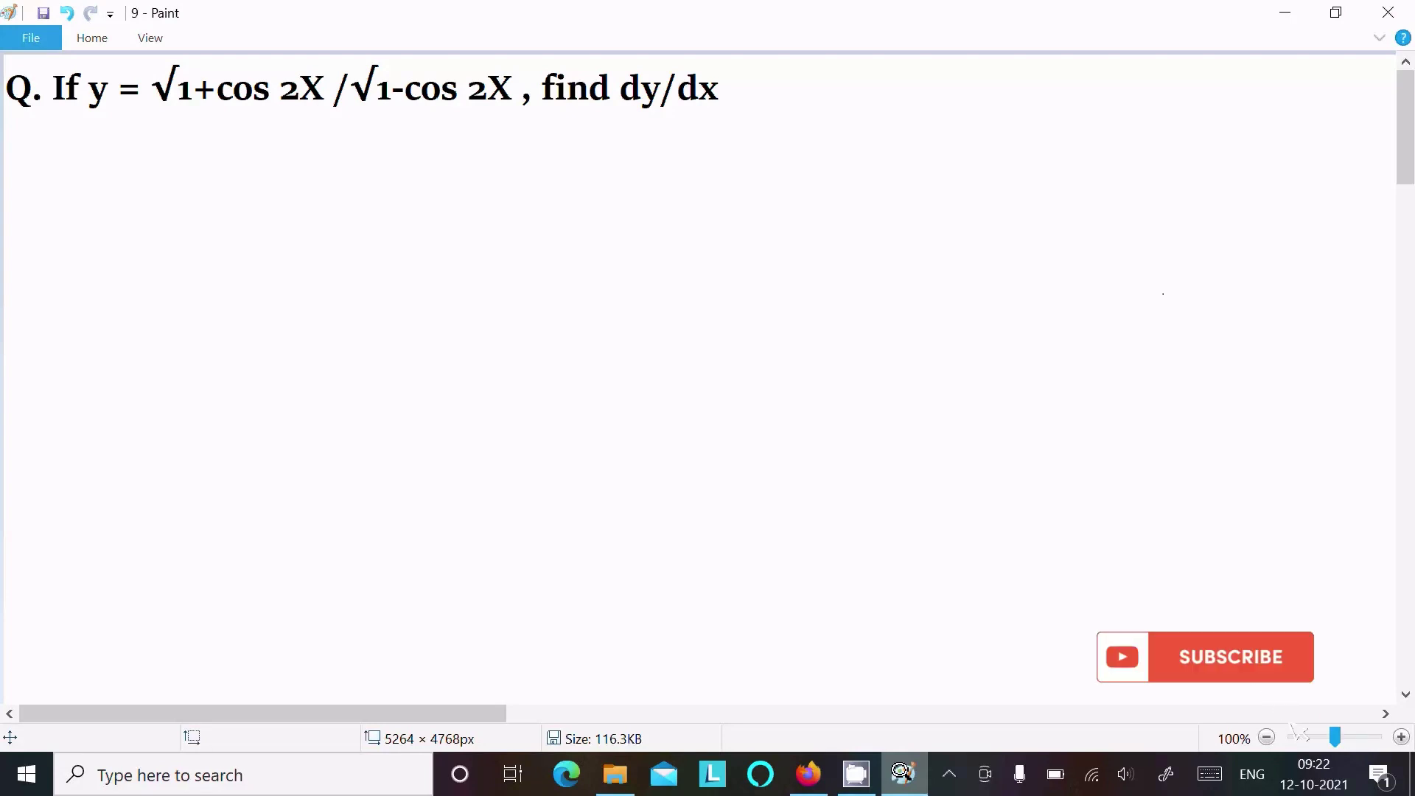
Step: Draw the 'Ans' mark below the question and double-underline it, starting 'Given'
mouse_move(39, 178)
left_mouse_down()
mouse_move(82, 199)
mouse_move(124, 184)
left_mouse_up()
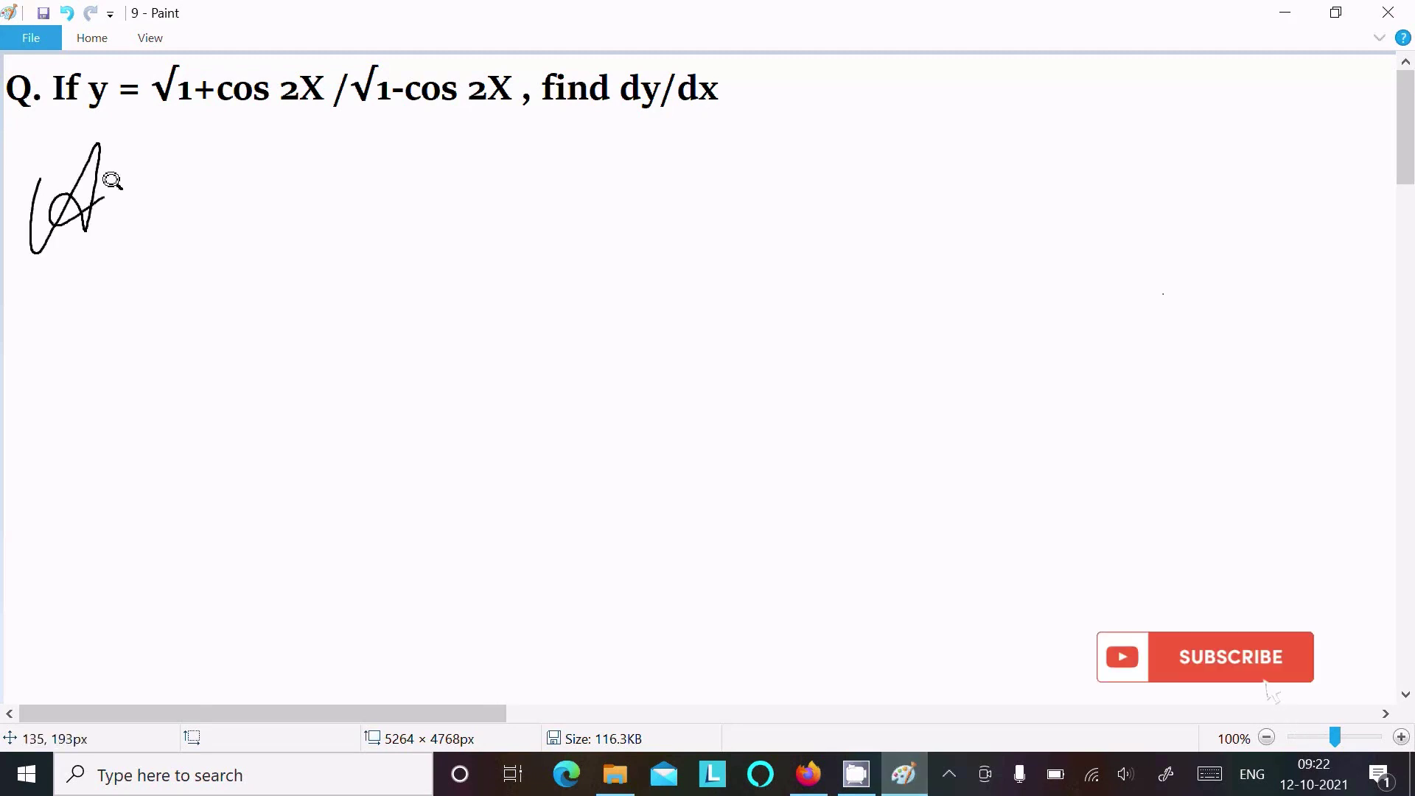
left_click_drag(23, 289, 82, 253)
left_click_drag(20, 314, 125, 254)
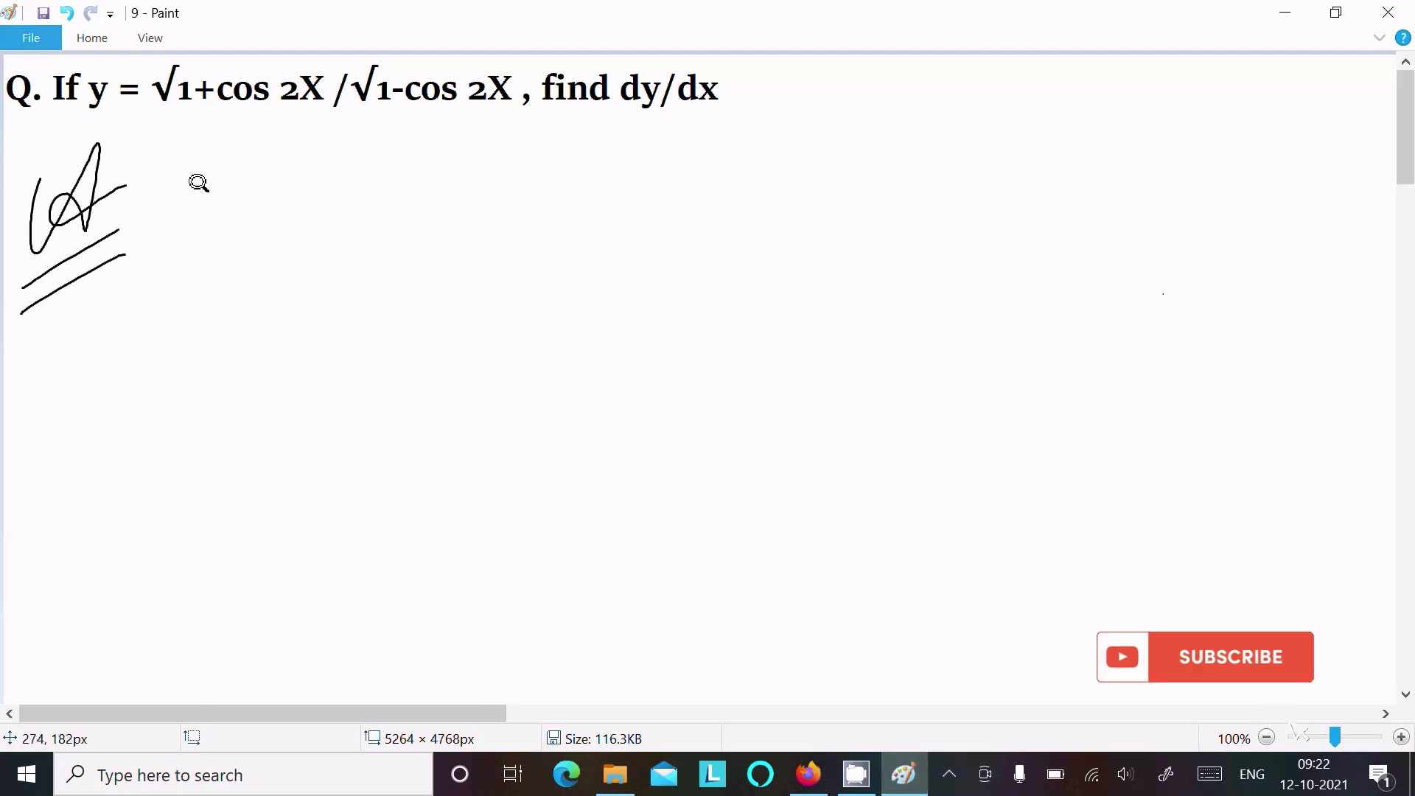
mouse_move(227, 156)
left_mouse_down()
mouse_move(199, 199)
mouse_move(246, 221)
mouse_move(289, 191)
mouse_move(325, 221)
left_mouse_up()
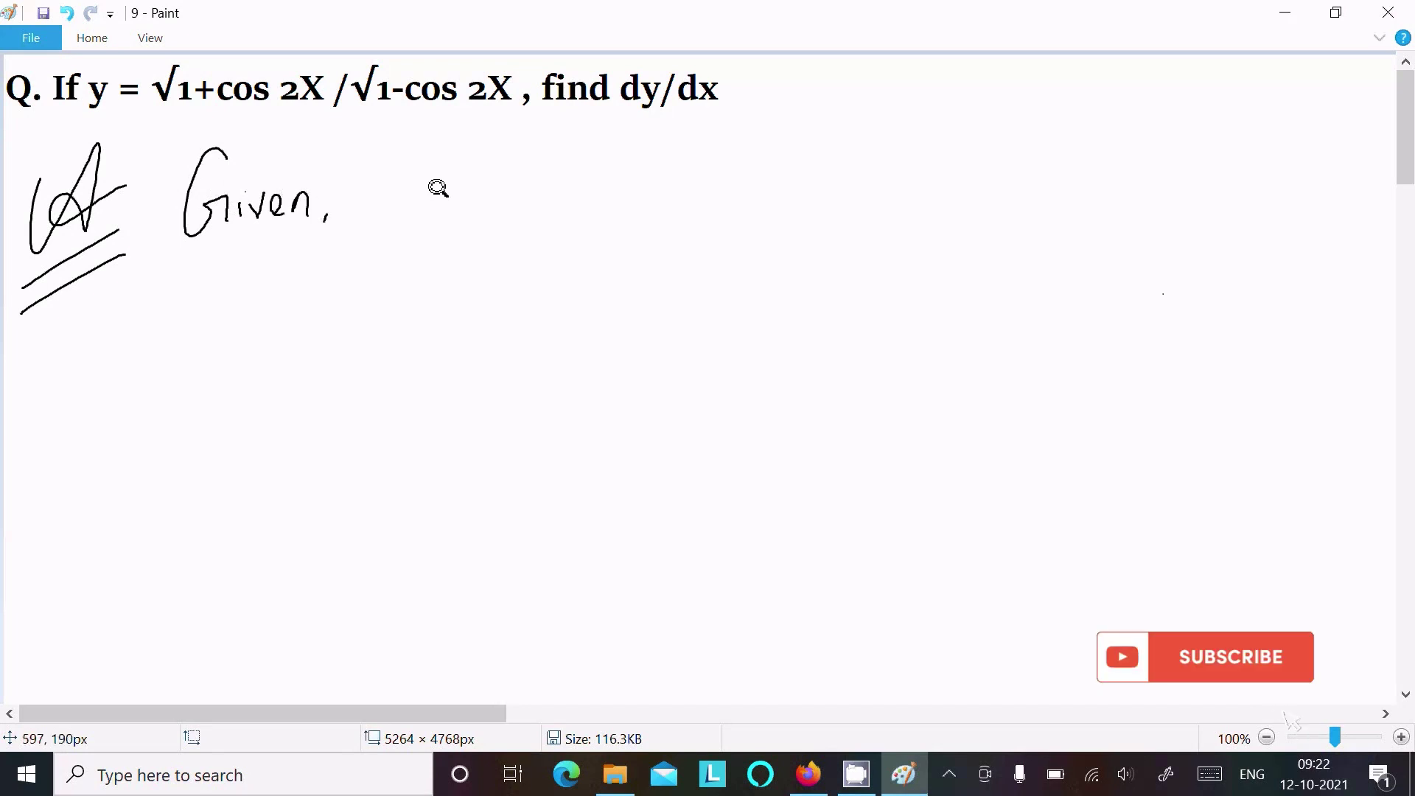
Step: Handwrite 'Given, y = √' with 1+cos2x under the root
left_click_drag(444, 191, 455, 211)
left_click_drag(465, 186, 450, 244)
mouse_move(506, 198)
left_mouse_down()
mouse_move(528, 194)
mouse_move(531, 210)
mouse_move(645, 150)
mouse_move(915, 122)
left_mouse_up()
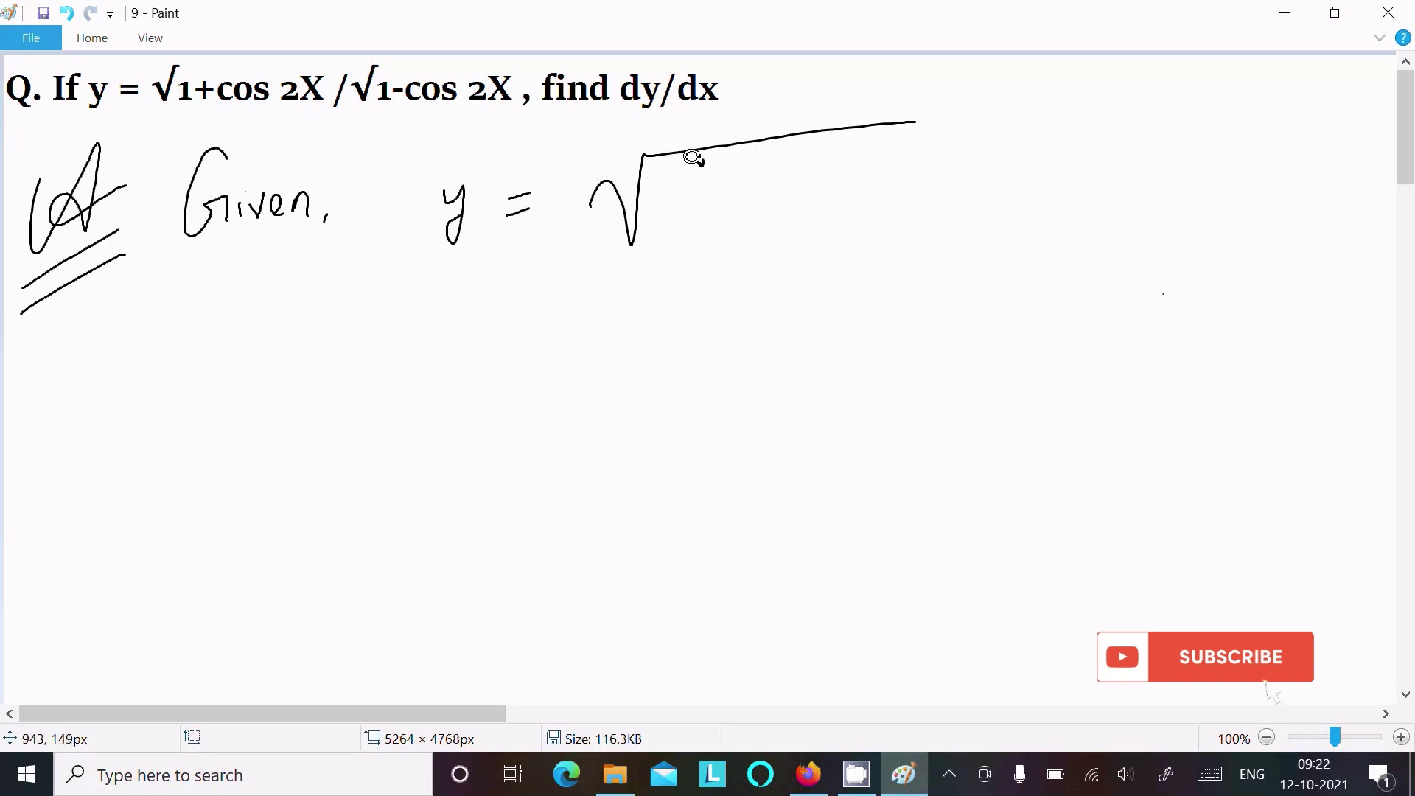
mouse_move(704, 161)
left_mouse_down()
mouse_move(703, 184)
mouse_move(741, 171)
left_mouse_up()
mouse_move(730, 161)
left_mouse_down()
mouse_move(731, 183)
mouse_move(795, 156)
mouse_move(889, 172)
left_mouse_up()
Step: Add the fraction bar and 1−cos2x denominator, then a tall brace right of the equation
left_click_drag(675, 212, 908, 179)
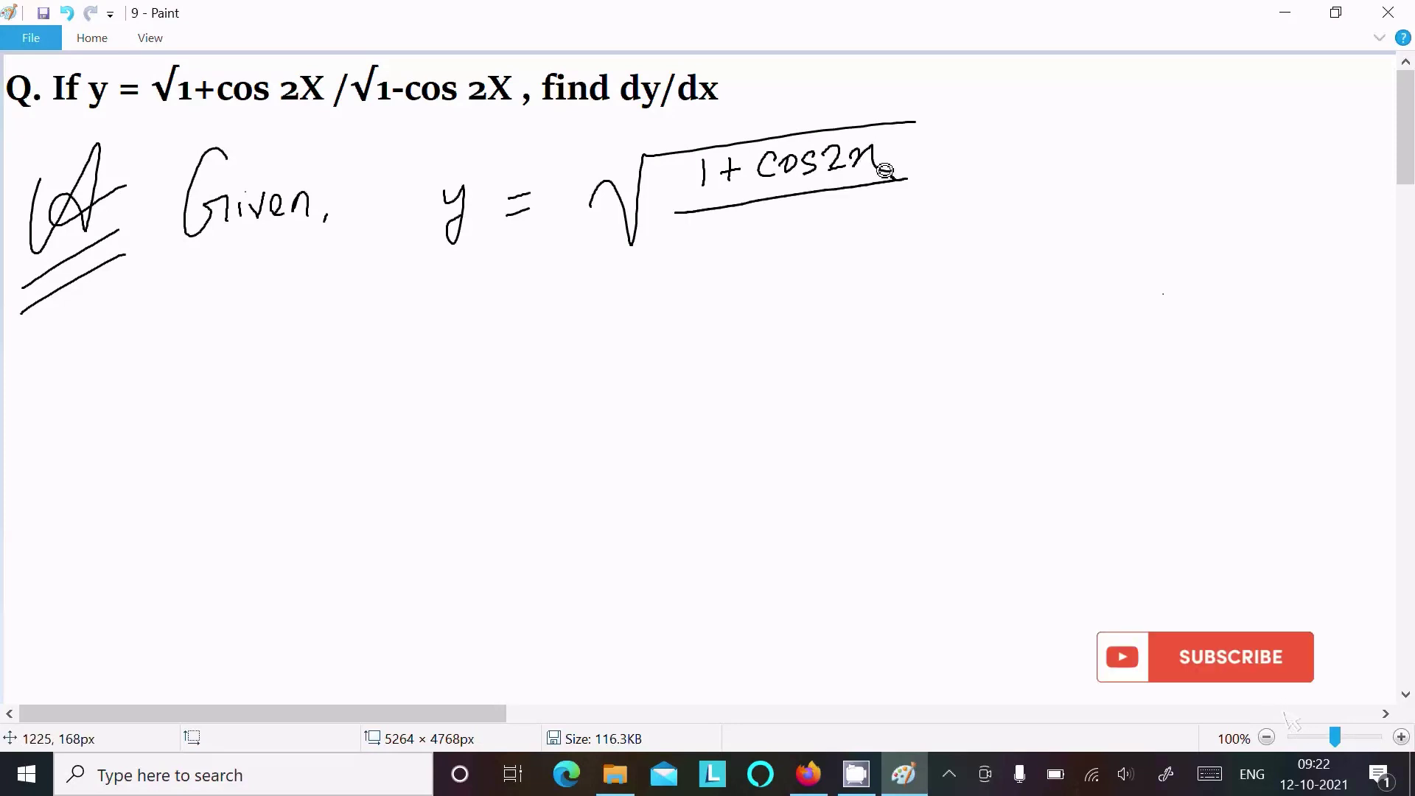
left_click_drag(716, 228, 717, 252)
mouse_move(730, 236)
left_mouse_down()
mouse_move(774, 218)
mouse_move(816, 236)
mouse_move(900, 234)
left_mouse_up()
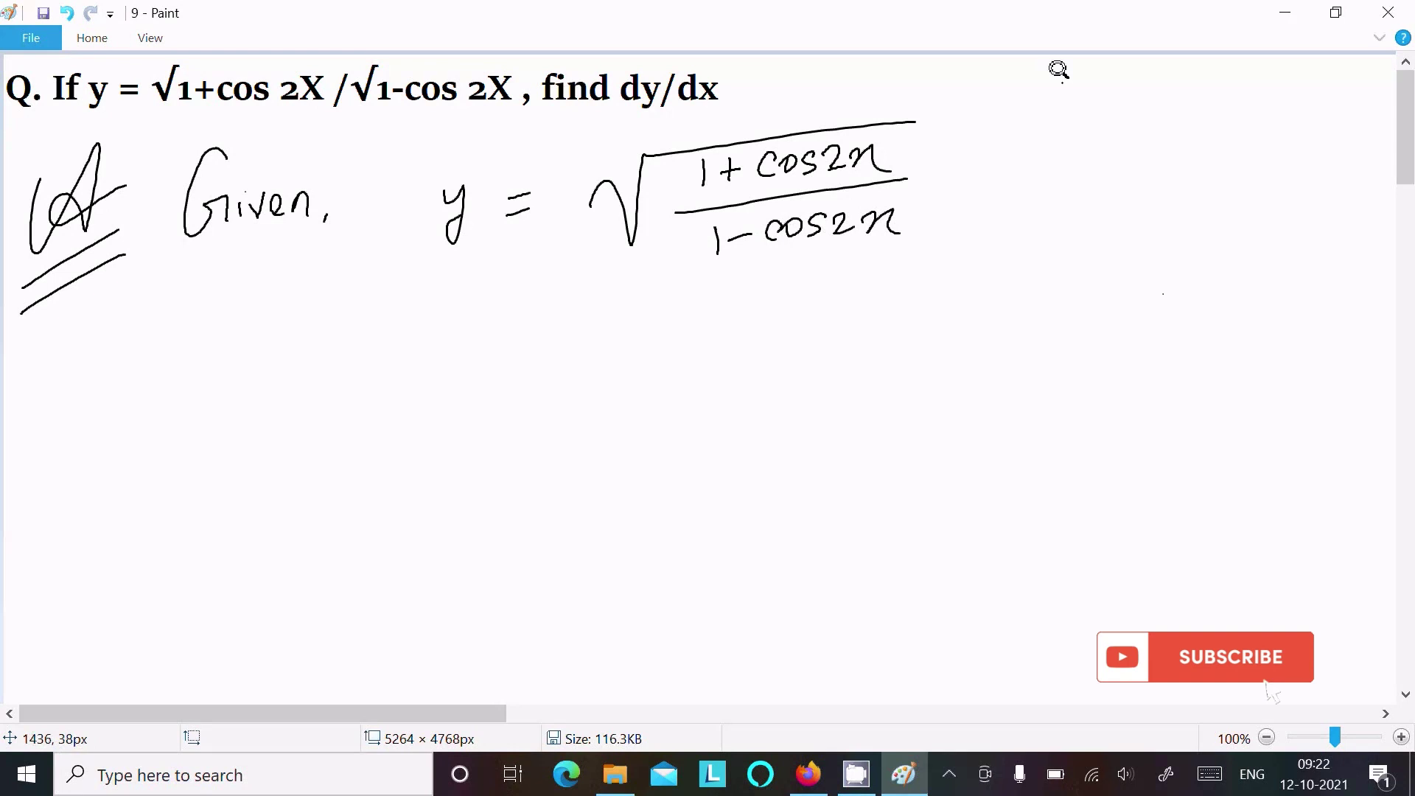
mouse_move(1065, 62)
left_mouse_down()
mouse_move(1042, 152)
mouse_move(1083, 281)
left_mouse_up()
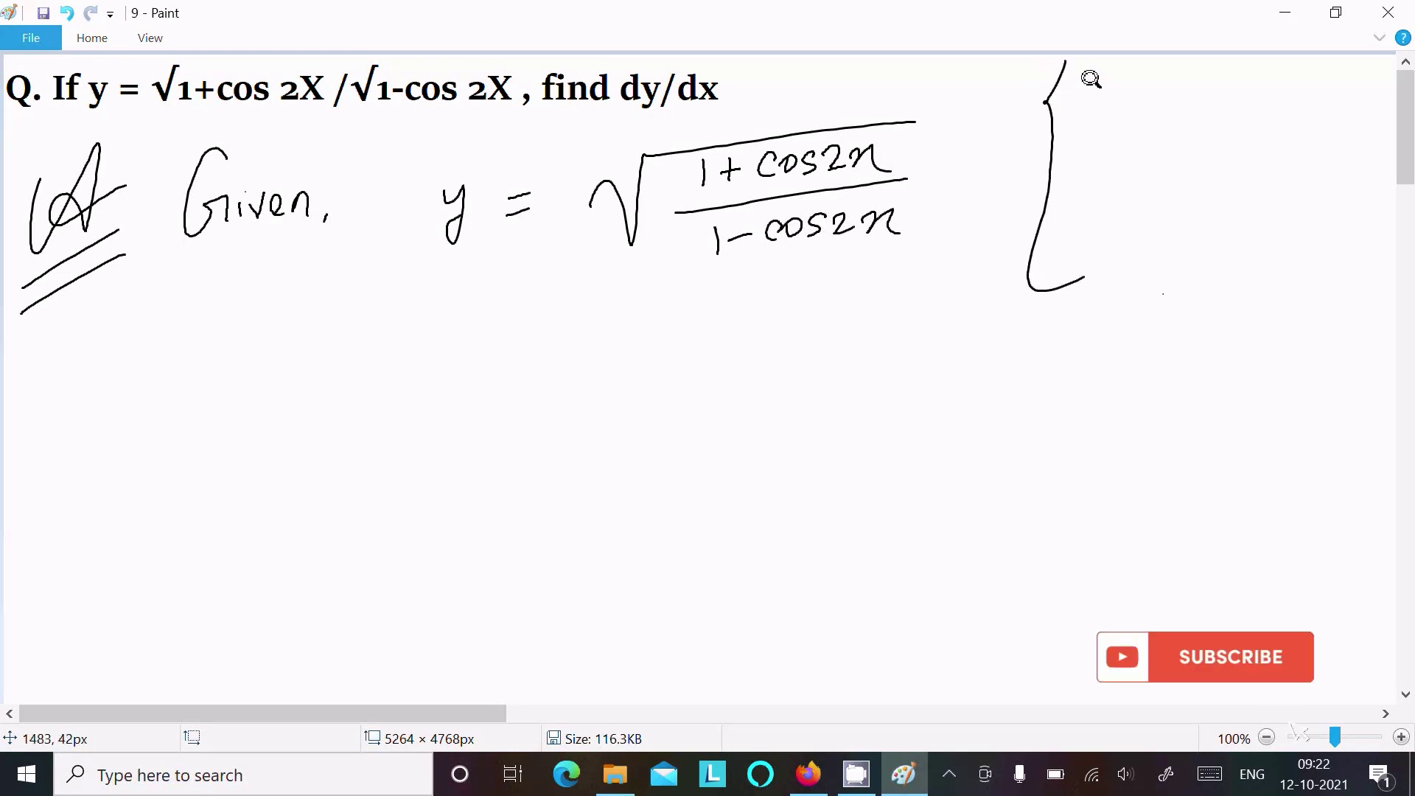
Step: Write the identity 1+cos2x = 2cos²x beside the brace
left_click_drag(1094, 82, 1095, 108)
left_click_drag(1111, 96, 1137, 95)
mouse_move(1123, 85)
left_mouse_down()
mouse_move(1123, 108)
mouse_move(1153, 103)
left_mouse_up()
mouse_move(1169, 89)
left_mouse_down()
mouse_move(1179, 106)
mouse_move(1282, 90)
left_mouse_up()
left_click_drag(1266, 101, 1340, 94)
mouse_move(1360, 91)
left_mouse_down()
mouse_move(1355, 106)
mouse_move(1380, 86)
left_mouse_up()
left_click_drag(1371, 93, 1396, 107)
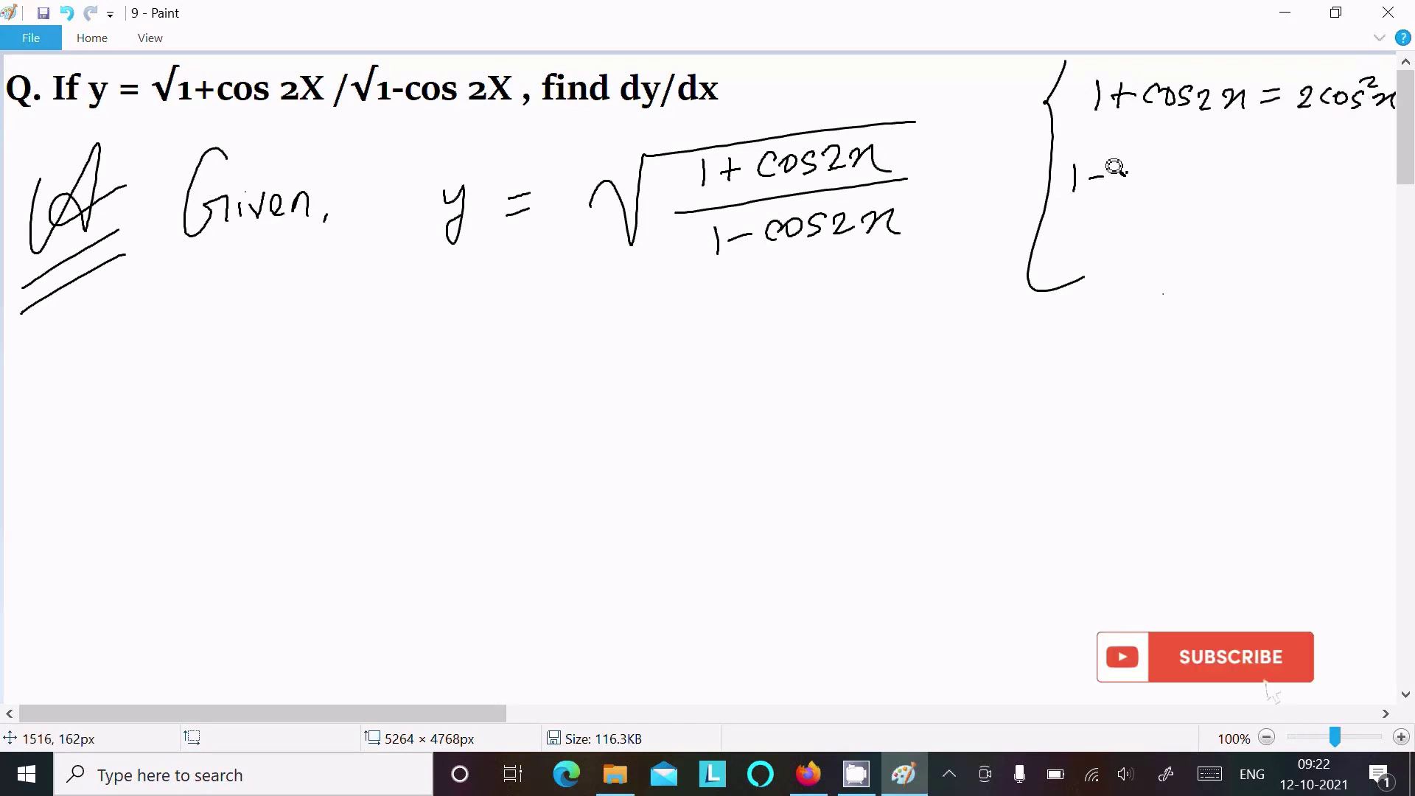
Step: Write 1−cos2x = 2sin²x below it and tick both identities
left_click_drag(1131, 169, 1119, 189)
mouse_move(1141, 171)
left_mouse_down()
mouse_move(1155, 188)
mouse_move(1264, 176)
left_mouse_up()
mouse_move(1243, 186)
left_mouse_down()
mouse_move(1341, 191)
mouse_move(1351, 175)
left_mouse_up()
left_click_drag(1352, 177, 1376, 194)
left_click(1318, 167)
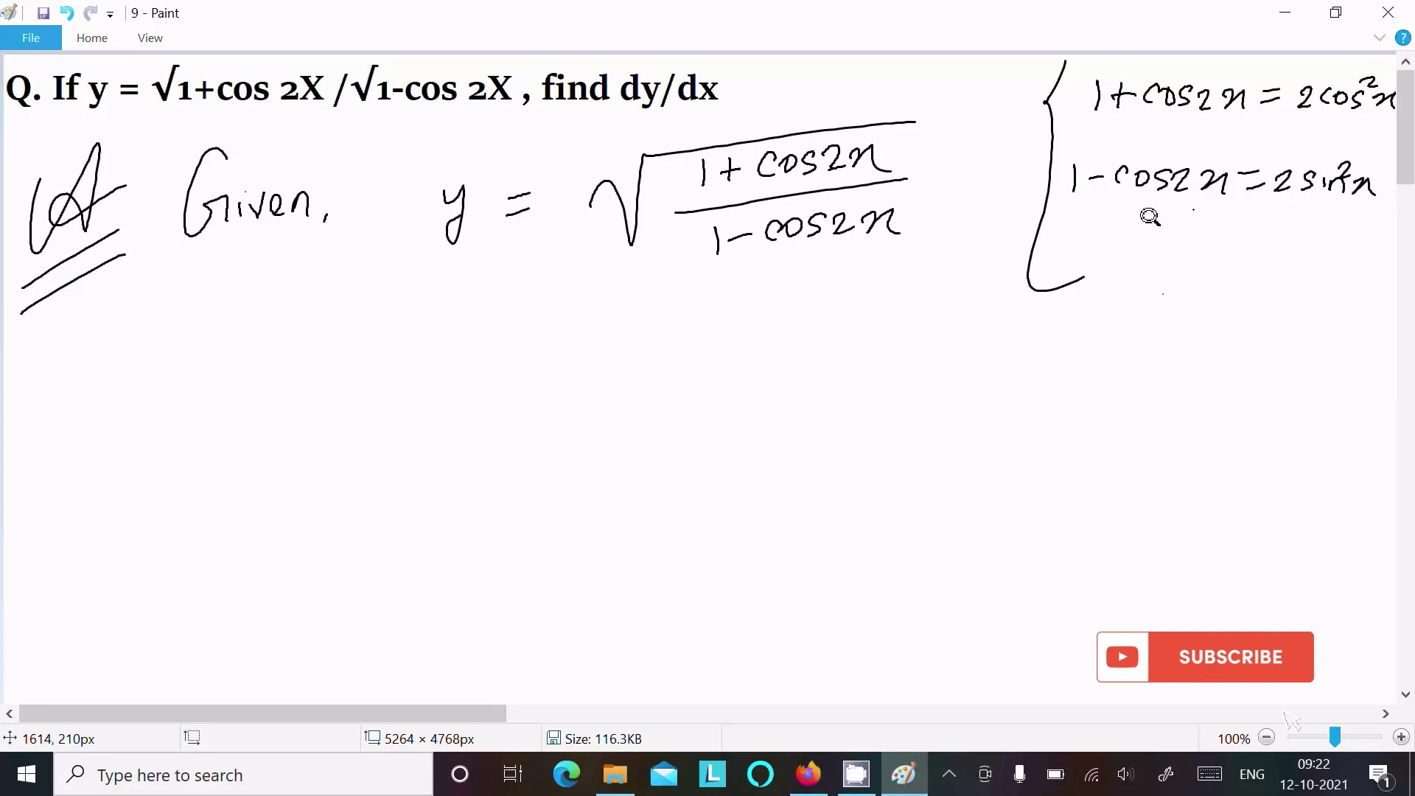
left_click_drag(1092, 214, 1150, 203)
left_click_drag(1222, 131, 1271, 120)
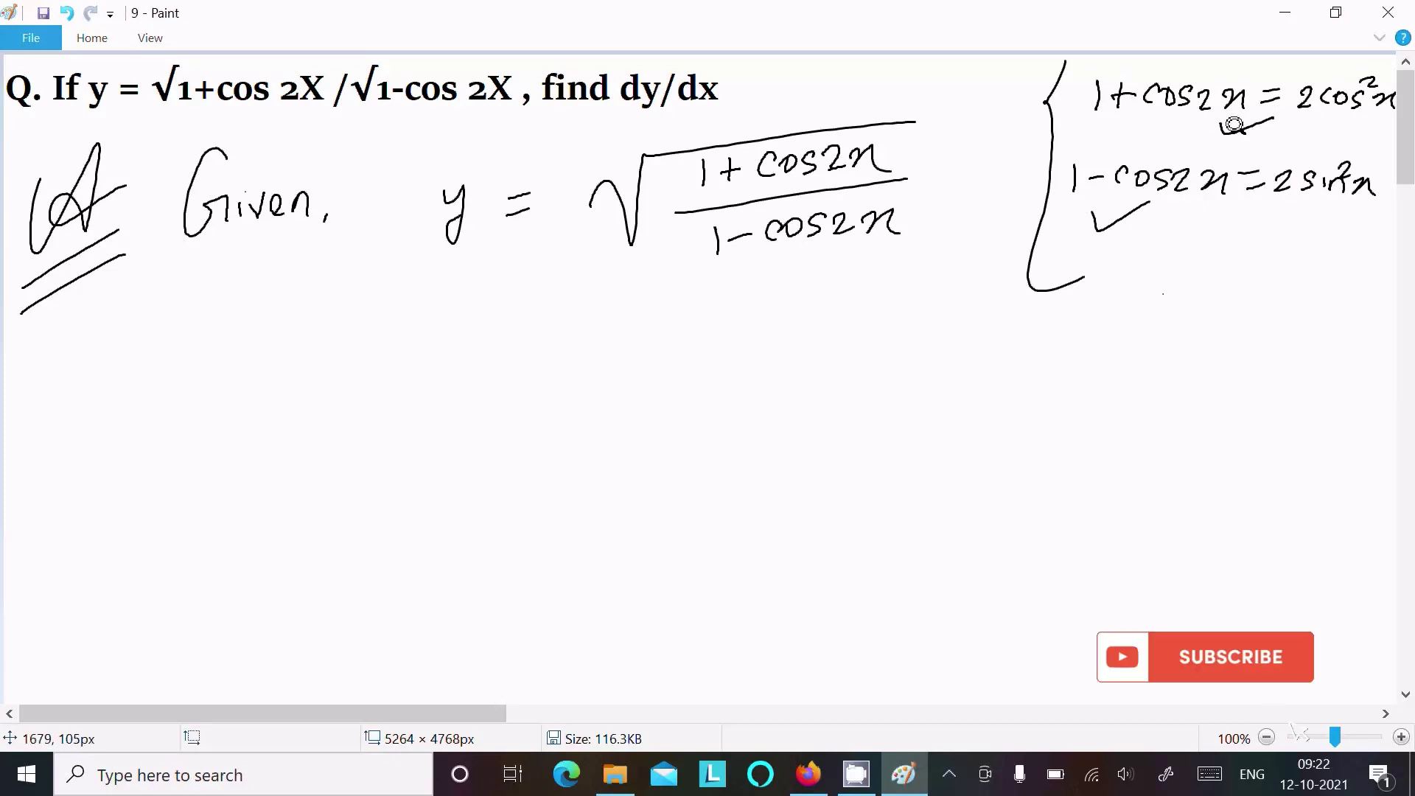
Step: Write y = √ with 2cos²x over a fraction line under the root
left_click_drag(218, 327, 217, 388)
left_click_drag(263, 344, 283, 338)
mouse_move(263, 366)
left_mouse_down()
mouse_move(354, 380)
mouse_move(417, 289)
mouse_move(611, 285)
left_mouse_up()
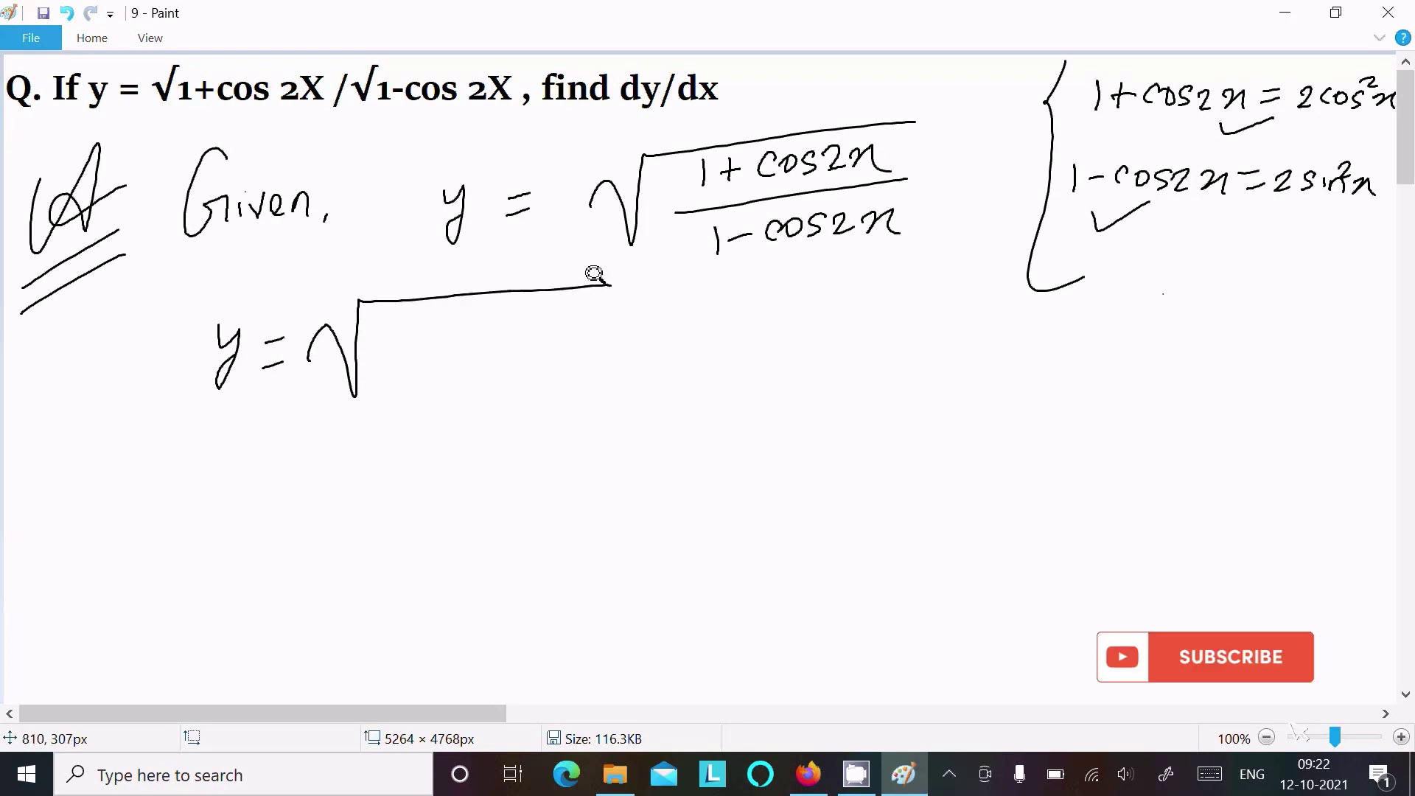
mouse_move(422, 313)
left_mouse_down()
mouse_move(447, 338)
mouse_move(559, 315)
left_mouse_up()
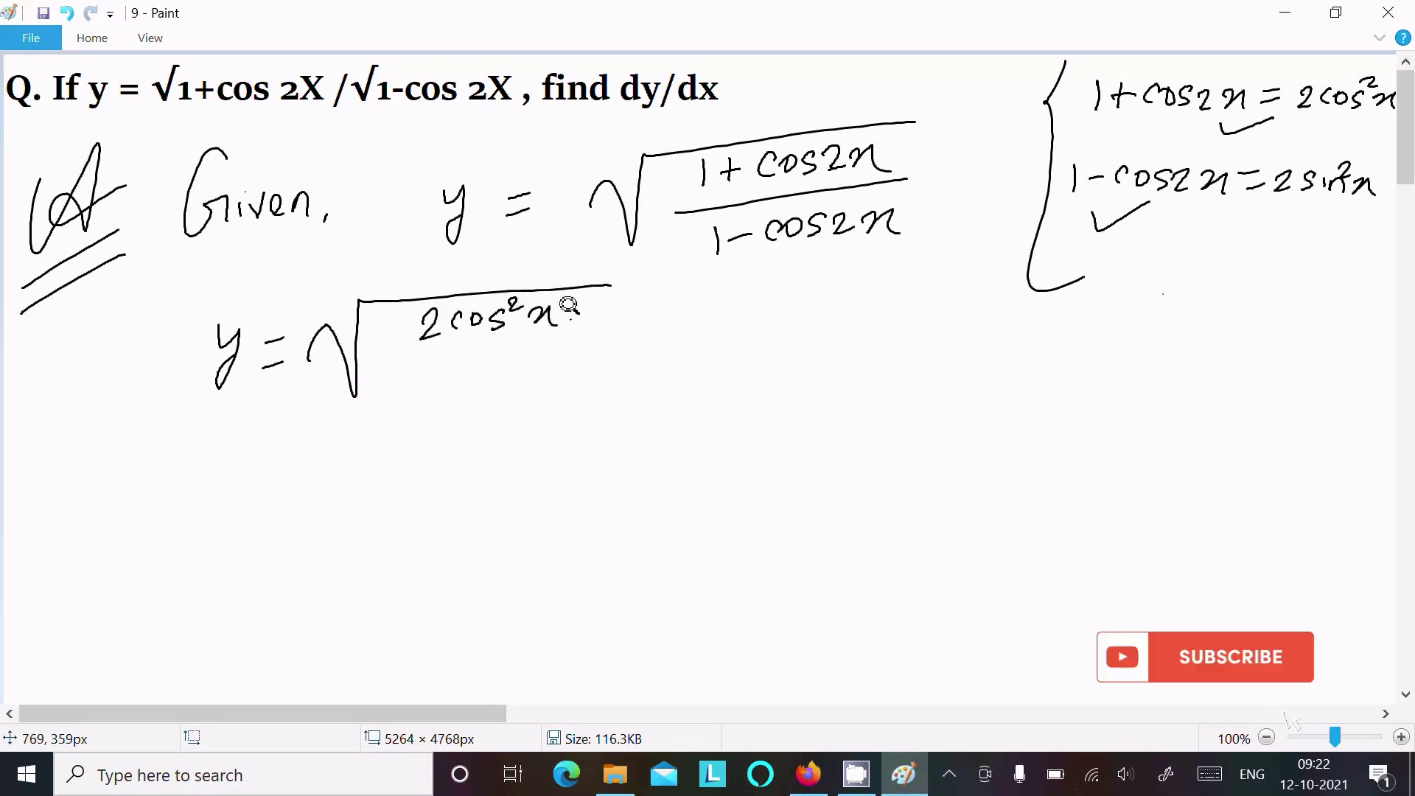
left_click_drag(398, 367, 591, 339)
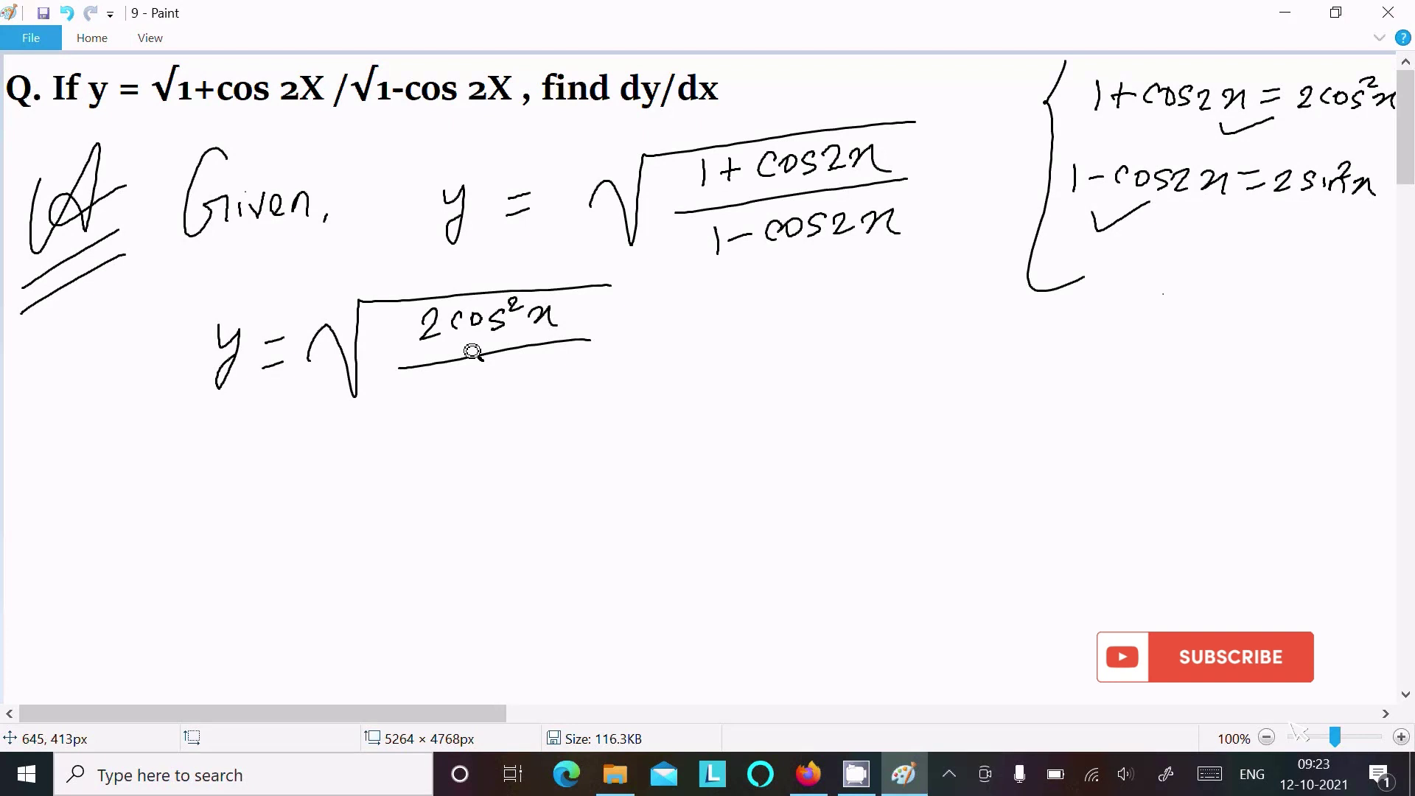
Step: Write 2sin²x in the denominator, cancel the 2s, and add an implies arrow
mouse_move(417, 378)
left_mouse_down()
mouse_move(440, 398)
mouse_move(510, 396)
left_mouse_up()
left_click_drag(518, 365, 582, 394)
left_click_drag(440, 365, 419, 429)
left_click_drag(440, 296, 419, 369)
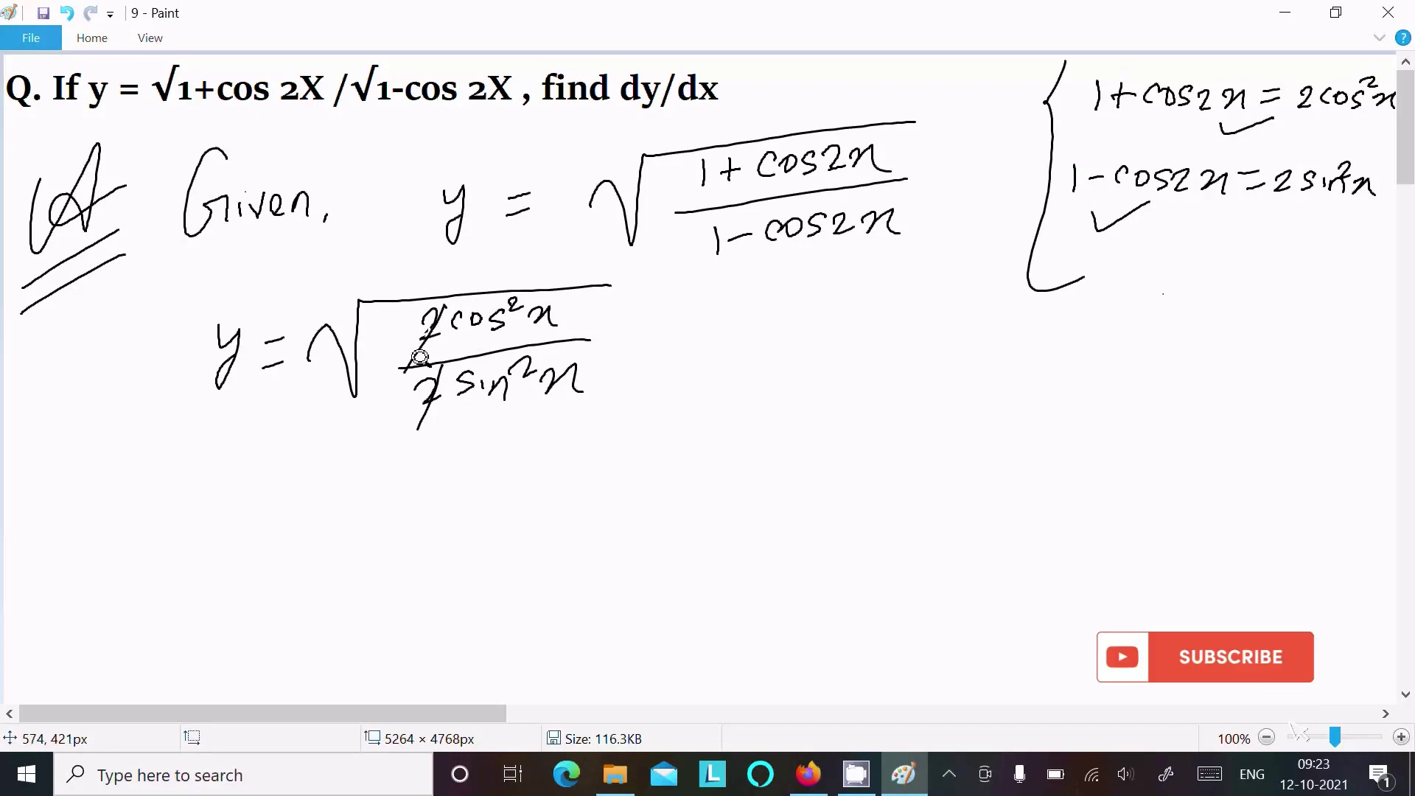
left_click_drag(1402, 104, 1384, 131)
mouse_move(75, 194)
left_mouse_down()
mouse_move(101, 187)
mouse_move(106, 252)
left_mouse_up()
Step: Start the next line with an implies arrow and y = √ with a long overbar
left_click_drag(100, 392, 131, 389)
mouse_move(100, 406)
left_mouse_down()
mouse_move(131, 406)
mouse_move(125, 424)
left_mouse_up()
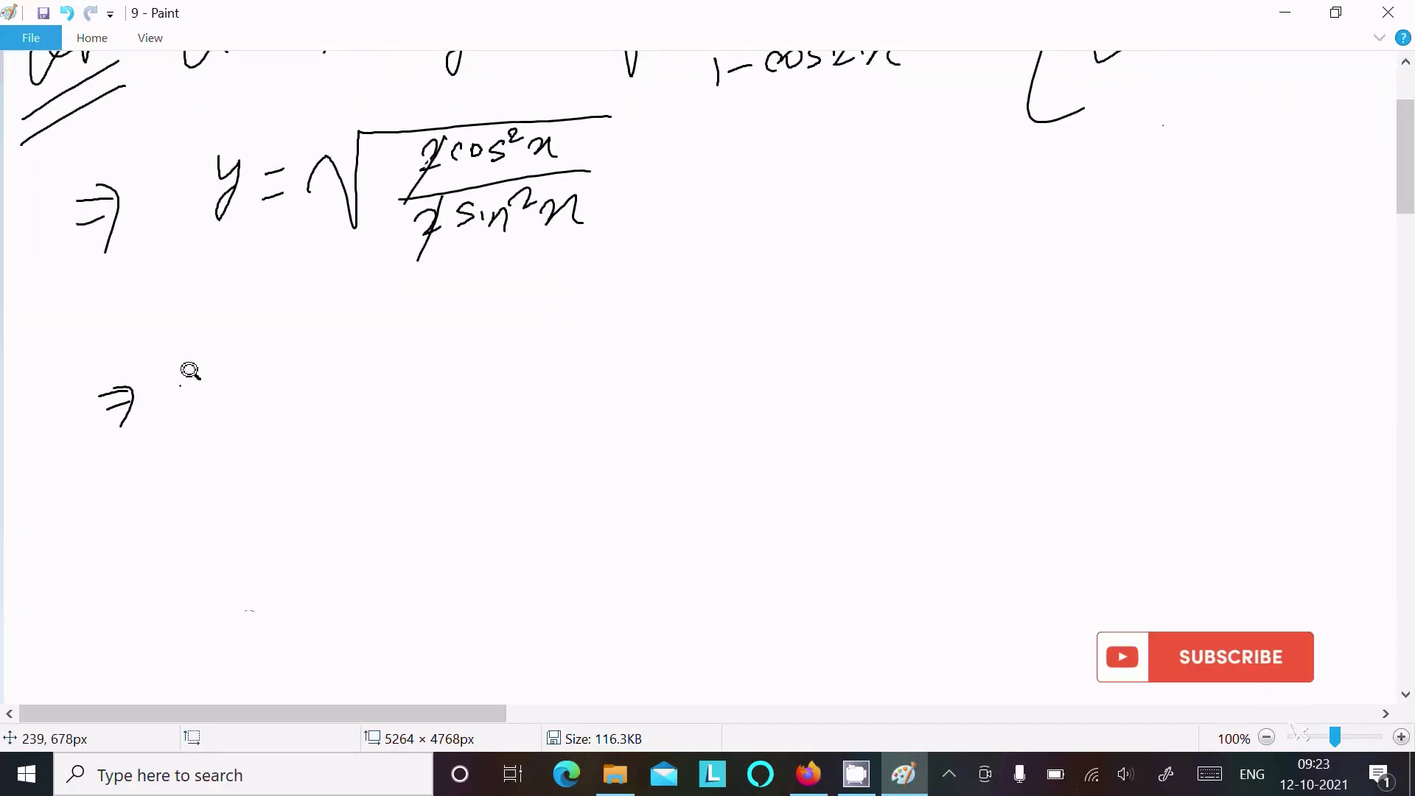
mouse_move(217, 362)
left_mouse_down()
mouse_move(240, 356)
mouse_move(221, 418)
left_mouse_up()
left_click_drag(266, 376, 290, 372)
mouse_move(268, 390)
left_mouse_down()
mouse_move(376, 338)
mouse_move(686, 286)
left_mouse_up()
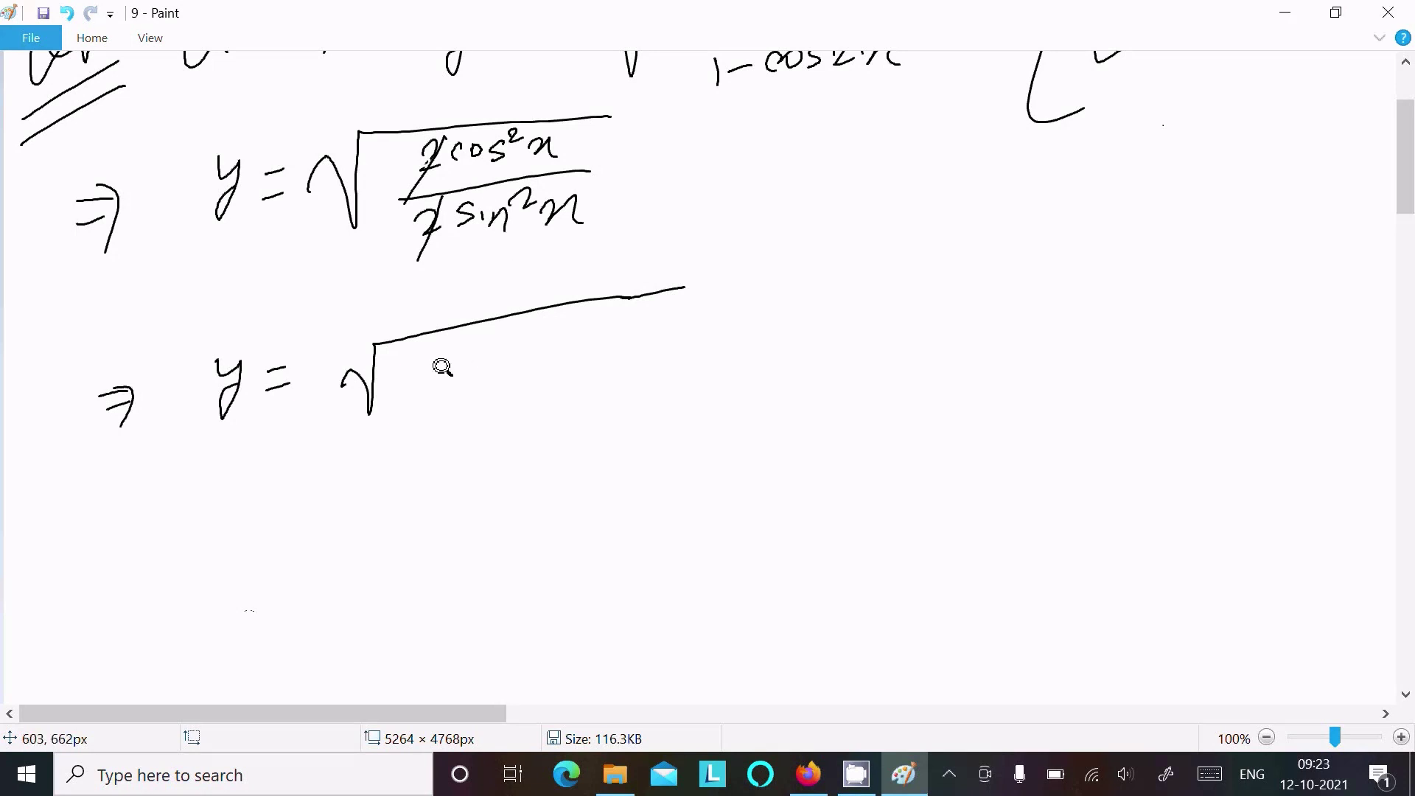
Step: Write (cosx/sinx) bracketed under the root
mouse_move(484, 342)
left_mouse_down()
mouse_move(483, 357)
mouse_move(553, 354)
left_mouse_up()
mouse_move(460, 386)
left_mouse_down()
mouse_move(554, 359)
mouse_move(494, 411)
left_mouse_up()
left_click_drag(520, 387, 575, 382)
left_click_drag(457, 348, 492, 423)
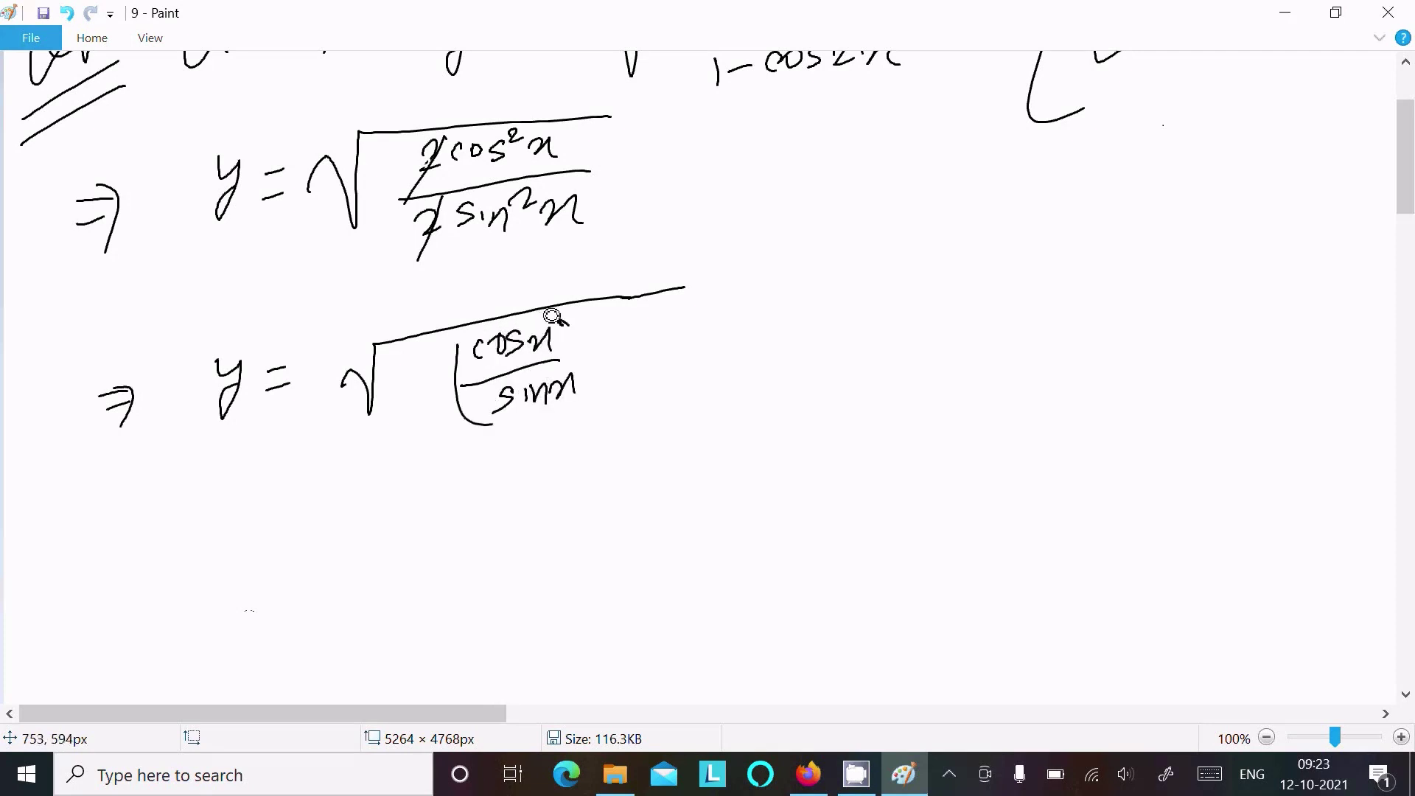
mouse_move(561, 321)
left_mouse_down()
mouse_move(591, 405)
mouse_move(614, 330)
left_mouse_up()
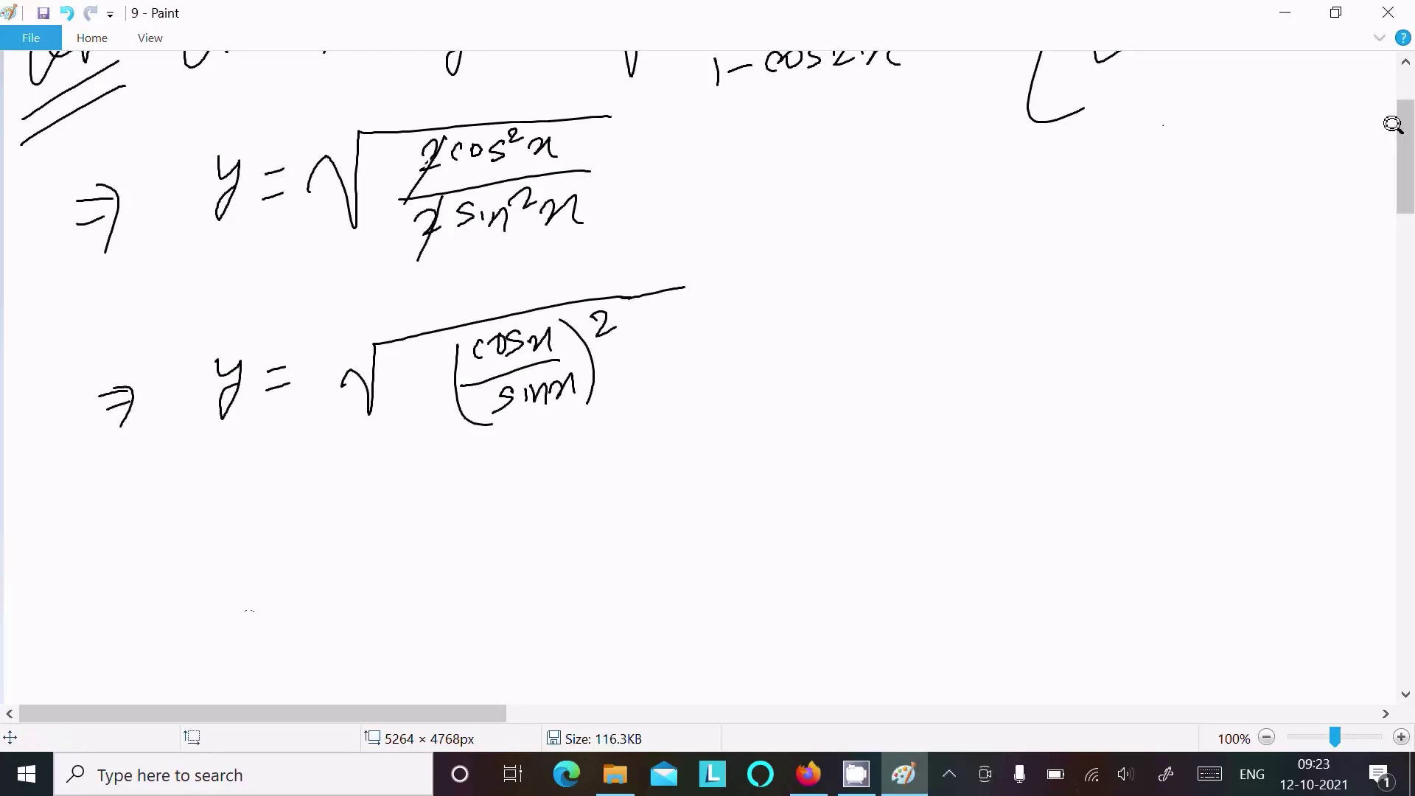
scroll(1382, 134, "down", 1)
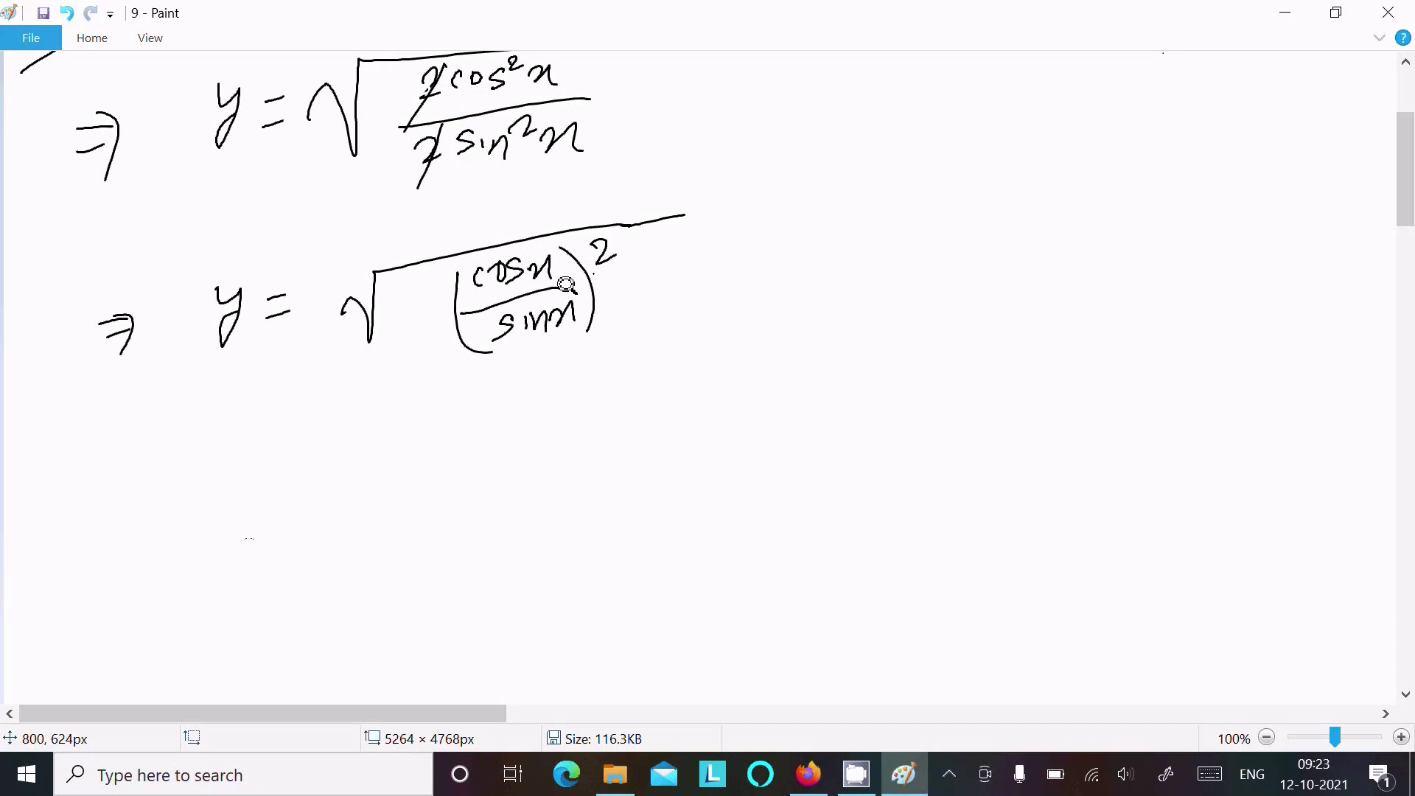
Step: Begin 'y =' on a new line and tick off the root against the square
mouse_move(218, 460)
left_mouse_down()
mouse_move(215, 513)
mouse_move(290, 472)
left_mouse_up()
left_click_drag(260, 506, 294, 493)
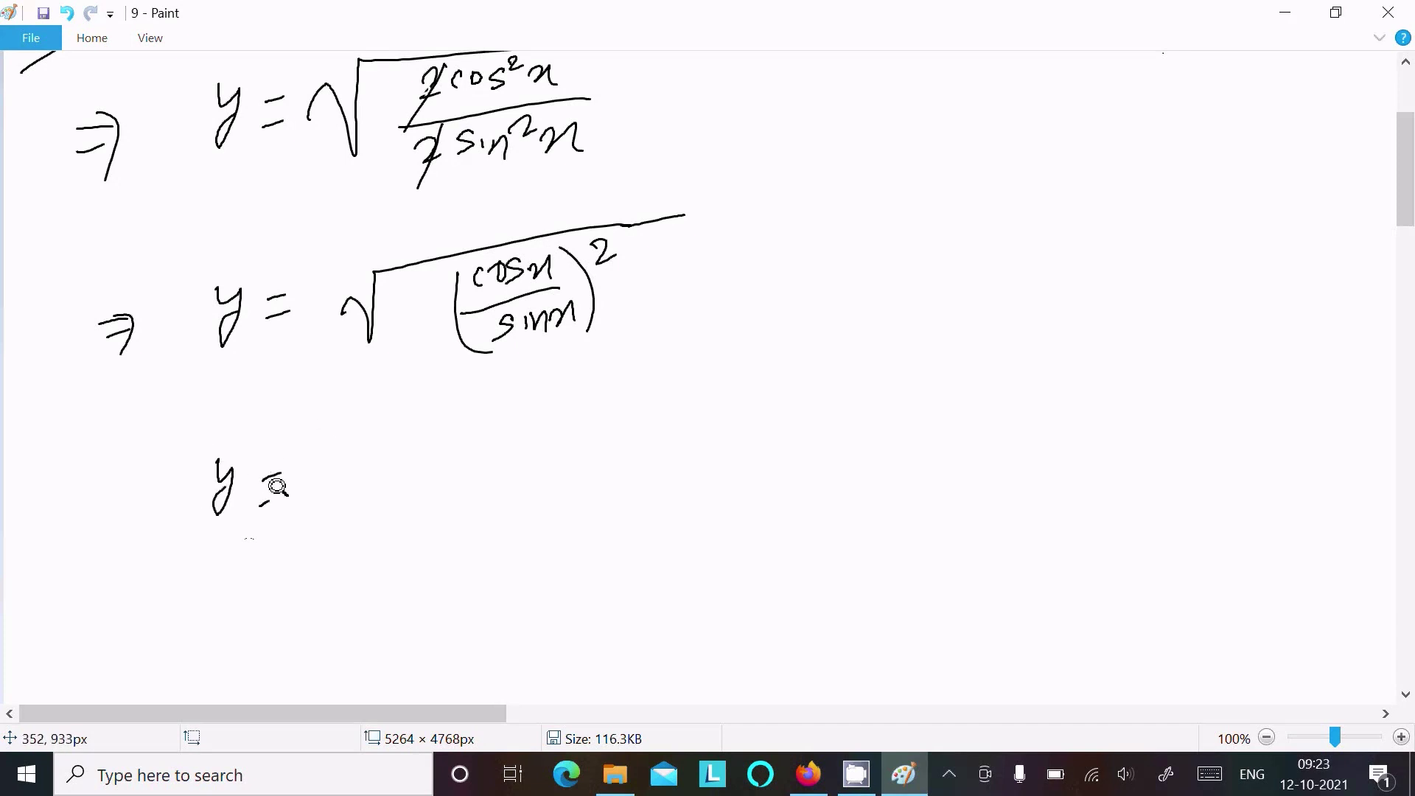
left_click_drag(594, 264, 629, 245)
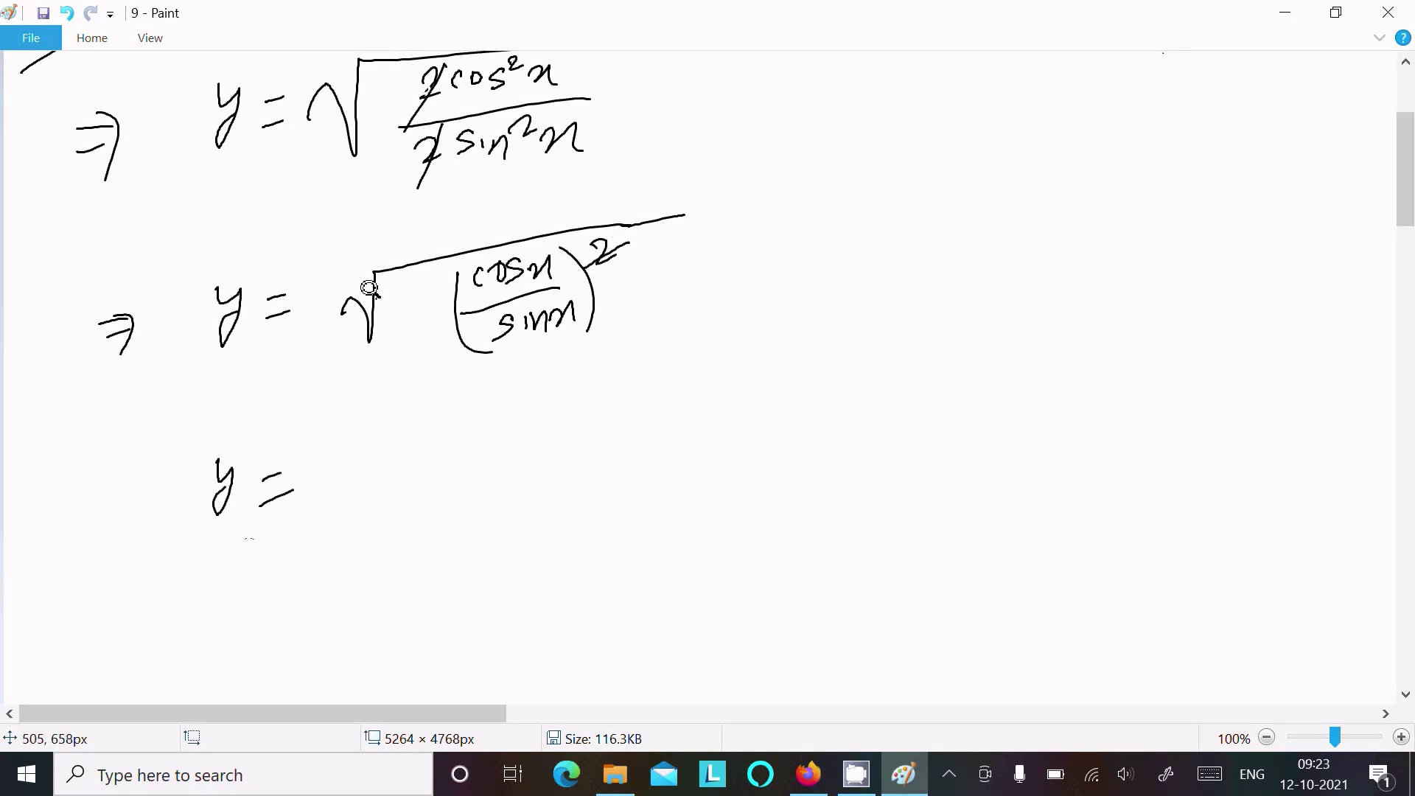
left_click_drag(372, 280, 418, 242)
Step: Write cos over sin x after the new y =
left_click_drag(398, 453, 390, 473)
mouse_move(411, 448)
left_mouse_down()
mouse_move(414, 469)
mouse_move(443, 466)
left_mouse_up()
mouse_move(373, 504)
left_mouse_down()
mouse_move(464, 475)
mouse_move(430, 503)
mouse_move(498, 522)
left_mouse_up()
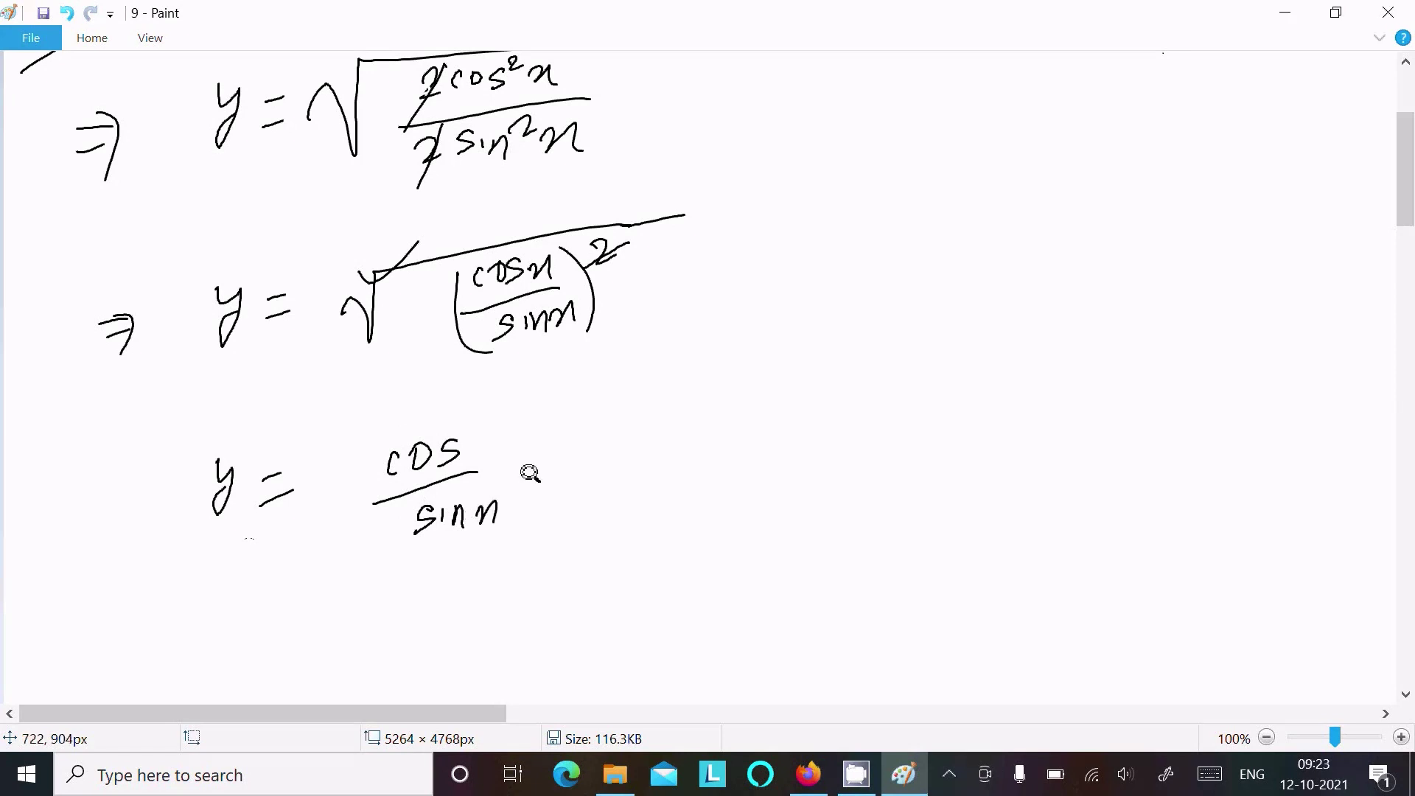
scroll(529, 474, "down", 3)
mouse_move(106, 378)
left_mouse_down()
mouse_move(135, 369)
mouse_move(137, 388)
left_mouse_up()
left_click_drag(119, 364, 140, 411)
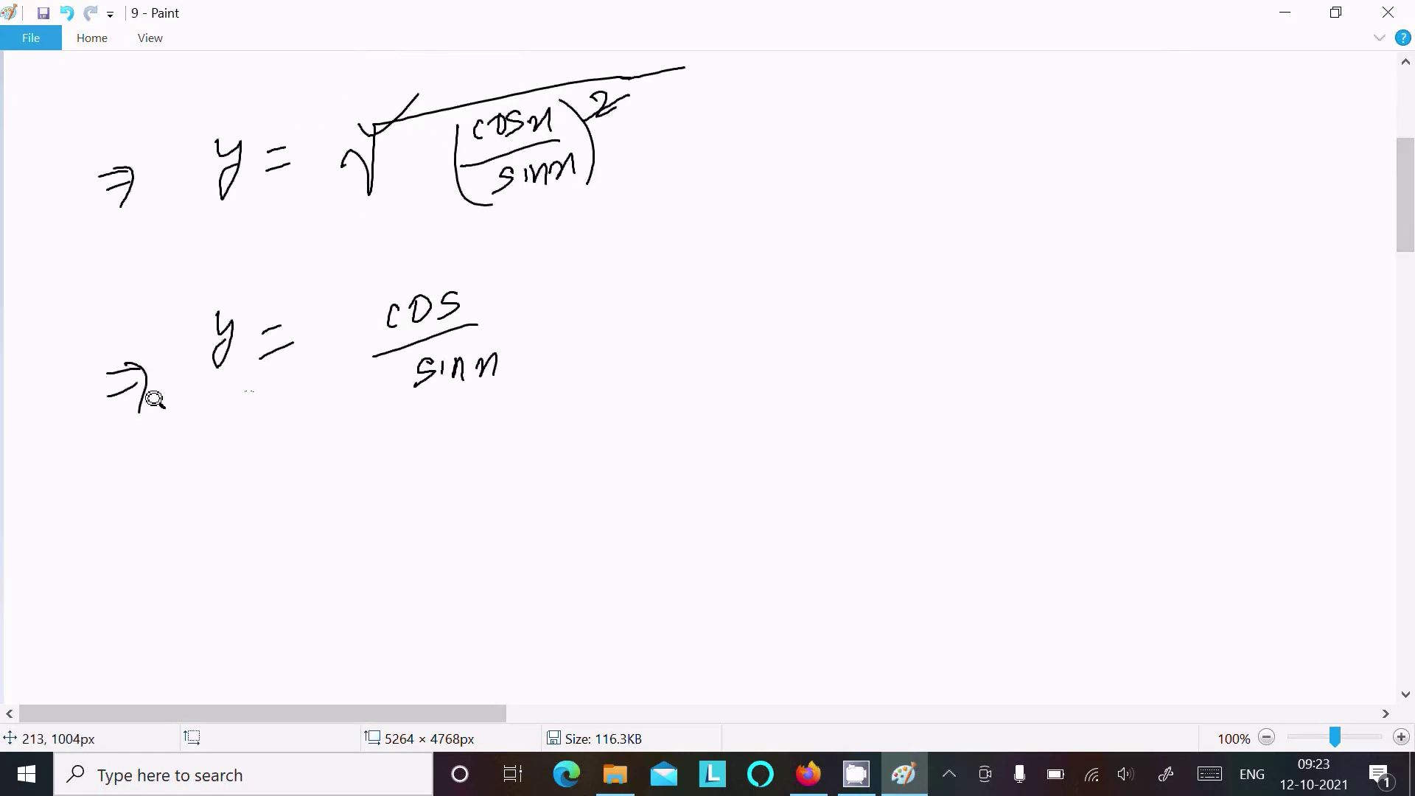
Step: Handwrite y = cot x below the cos/sin x line
left_click_drag(414, 441, 418, 488)
mouse_move(469, 449)
left_mouse_down()
mouse_move(490, 440)
mouse_move(493, 458)
mouse_move(564, 465)
mouse_move(584, 440)
mouse_move(619, 462)
mouse_move(636, 440)
left_mouse_up()
left_click_drag(640, 434, 690, 454)
scroll(1400, 164, "down", 5)
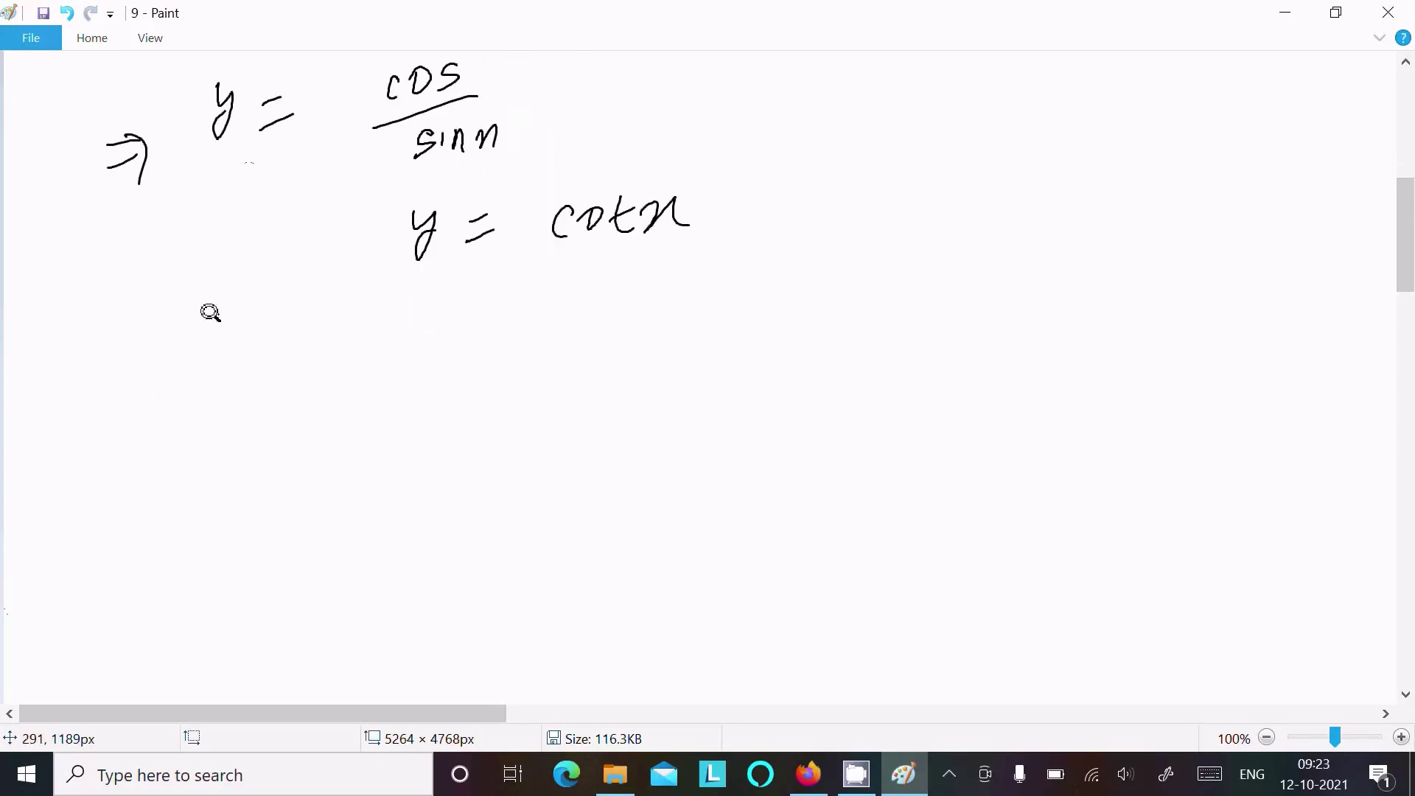
Step: Handwrite 'Differentiation w.r.t x'
left_click_drag(190, 331, 186, 350)
mouse_move(265, 300)
left_mouse_down()
mouse_move(253, 374)
mouse_move(281, 332)
mouse_move(280, 369)
left_mouse_up()
left_click_drag(252, 345, 380, 352)
mouse_move(396, 298)
left_mouse_down()
mouse_move(384, 358)
mouse_move(411, 321)
mouse_move(453, 345)
mouse_move(506, 332)
mouse_move(526, 353)
left_mouse_up()
mouse_move(625, 316)
left_mouse_down()
mouse_move(631, 341)
mouse_move(743, 340)
mouse_move(830, 315)
mouse_move(907, 316)
left_mouse_up()
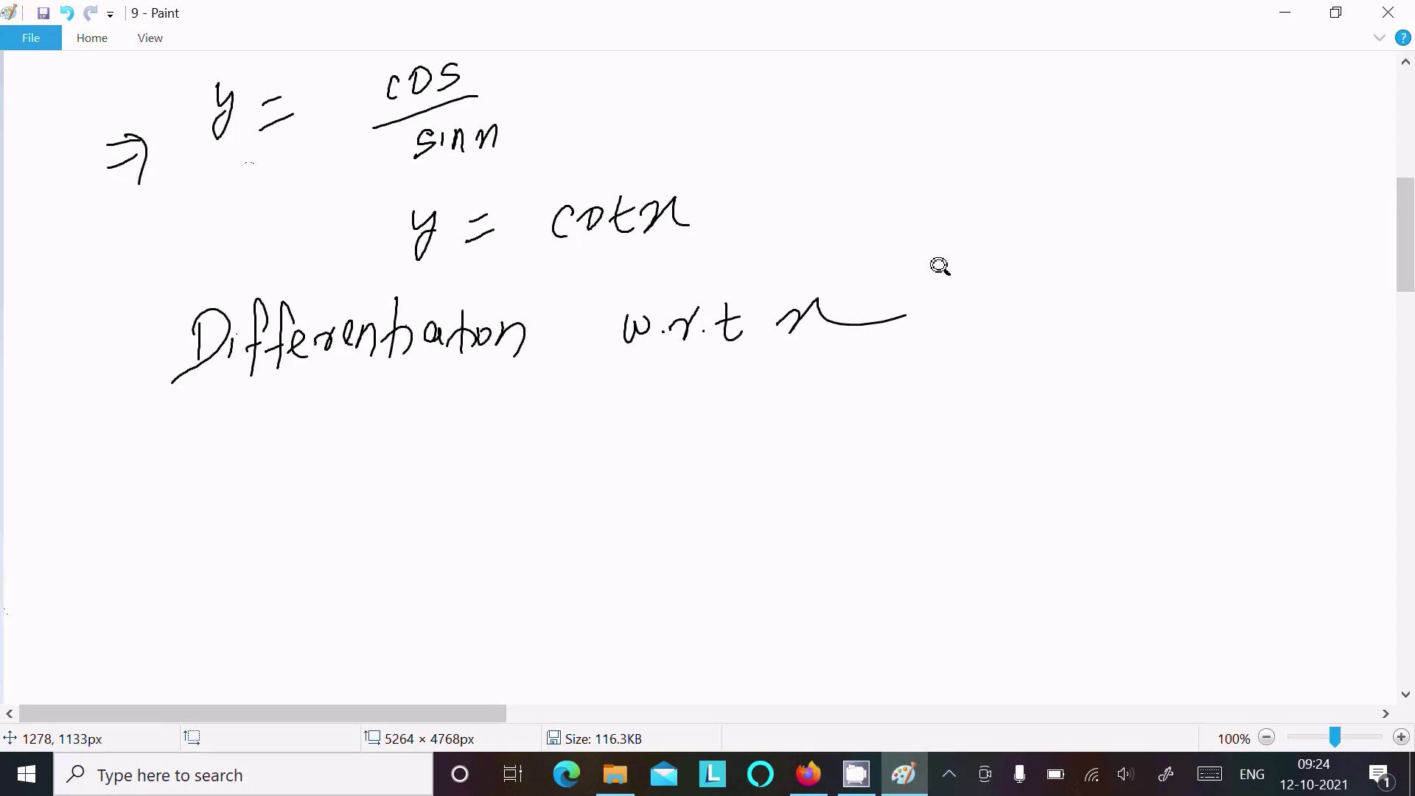
Step: Write dy/dx = -cosec²x
mouse_move(327, 418)
left_mouse_down()
mouse_move(332, 440)
mouse_move(360, 415)
mouse_move(343, 456)
mouse_move(380, 452)
mouse_move(343, 500)
mouse_move(383, 498)
left_mouse_up()
left_click_drag(409, 451, 434, 442)
left_click_drag(418, 469, 510, 443)
mouse_move(542, 425)
left_mouse_down()
mouse_move(545, 446)
mouse_move(567, 426)
mouse_move(603, 438)
left_mouse_up()
mouse_move(606, 431)
left_mouse_down()
mouse_move(640, 440)
mouse_move(664, 412)
left_mouse_up()
mouse_move(667, 411)
left_mouse_down()
mouse_move(688, 438)
mouse_move(714, 436)
left_mouse_up()
Step: Box the dy/dx result and add a double-underlined tick beside it
mouse_move(278, 393)
left_mouse_down()
mouse_move(266, 515)
mouse_move(705, 357)
mouse_move(694, 455)
left_mouse_up()
left_click_drag(263, 525, 717, 480)
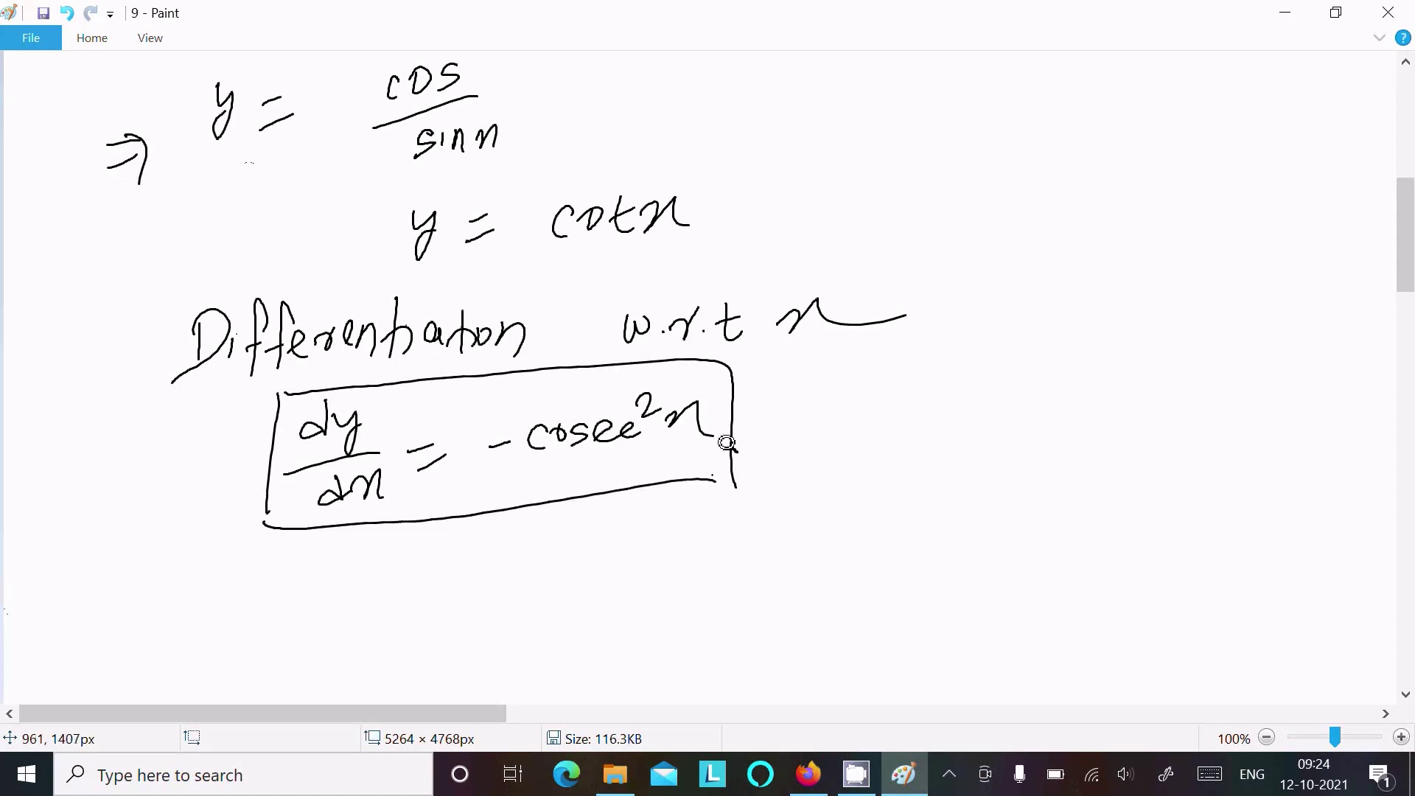
mouse_move(764, 427)
left_mouse_down()
mouse_move(765, 487)
mouse_move(896, 419)
left_mouse_up()
left_click_drag(765, 510, 898, 459)
left_click_drag(752, 539, 871, 491)
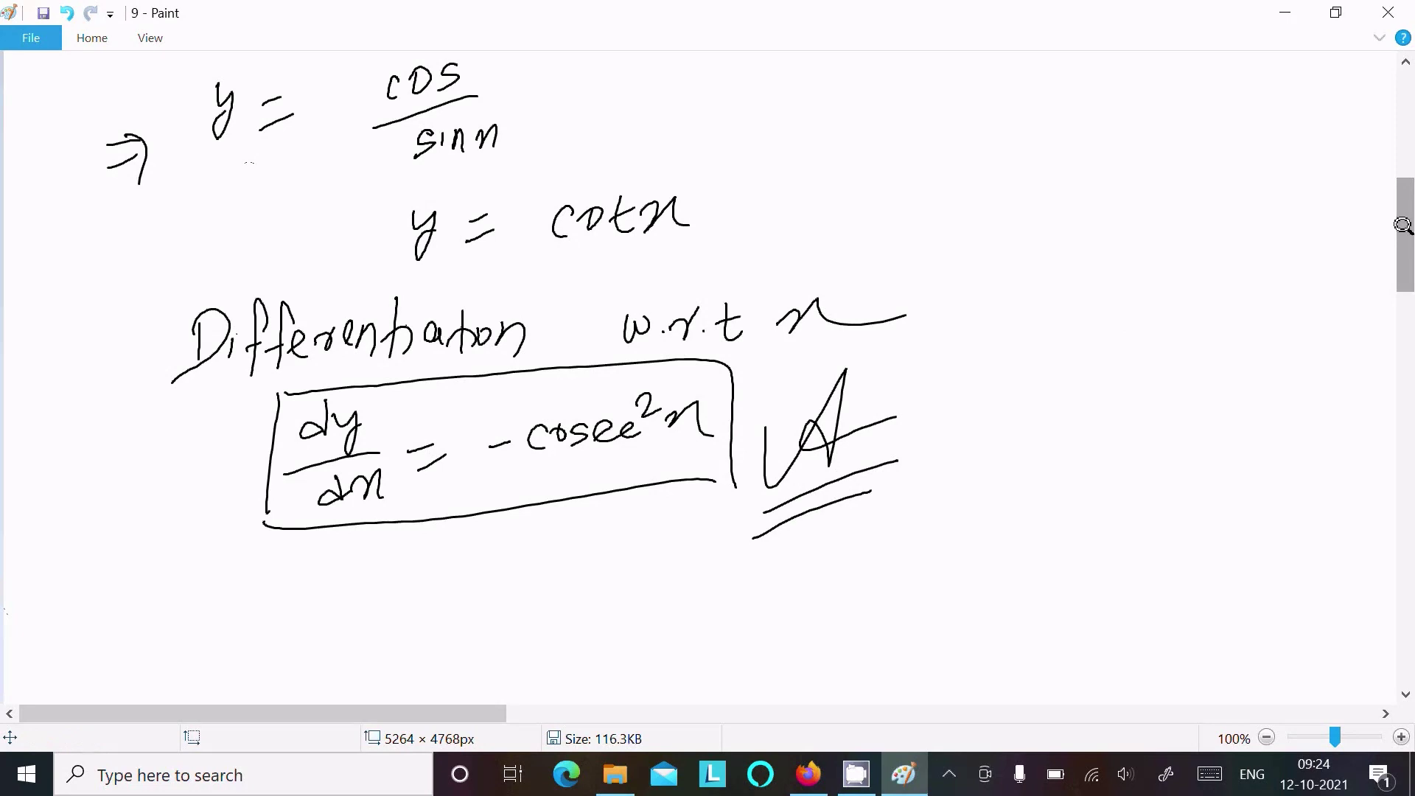
left_click_drag(1404, 235, 1402, 121)
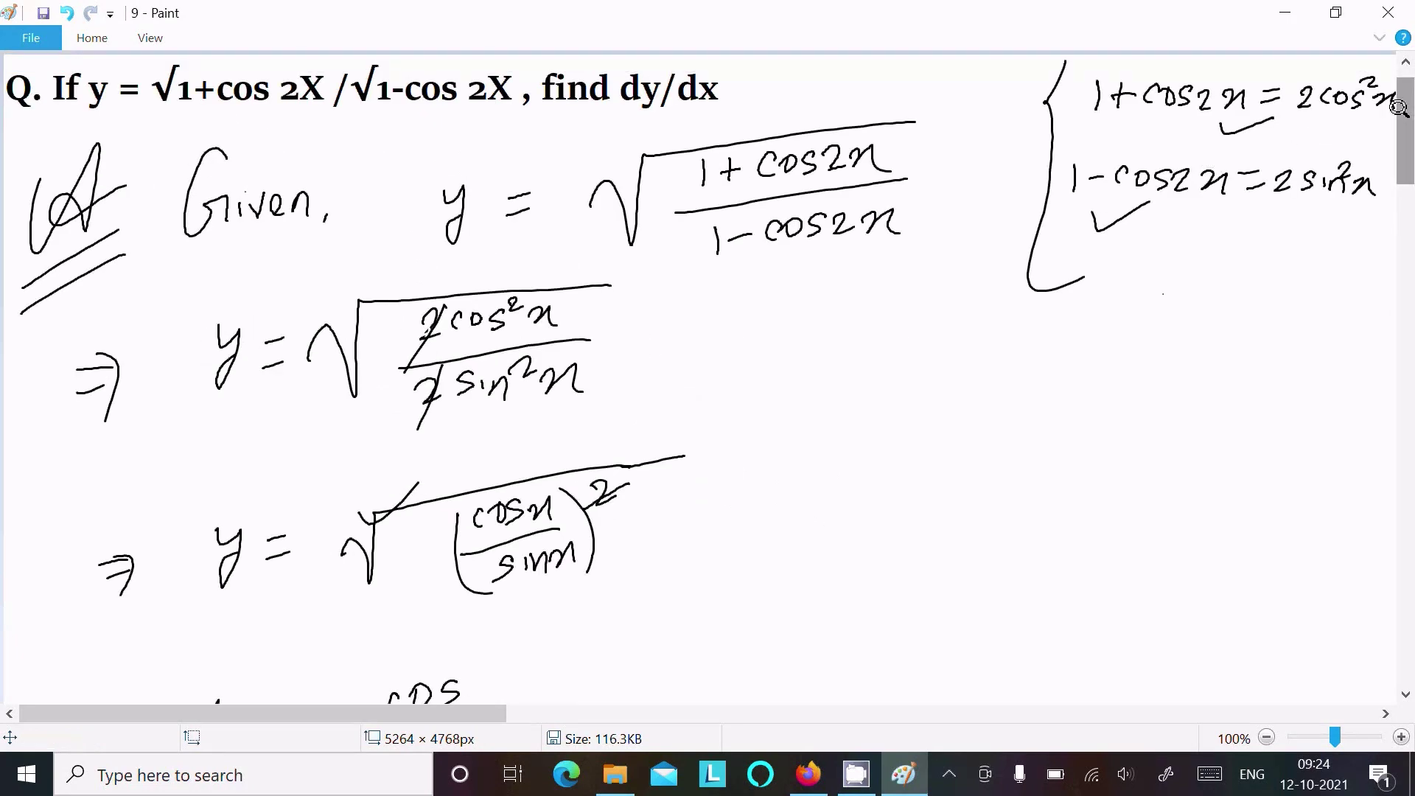
left_click_drag(1402, 110, 1390, 221)
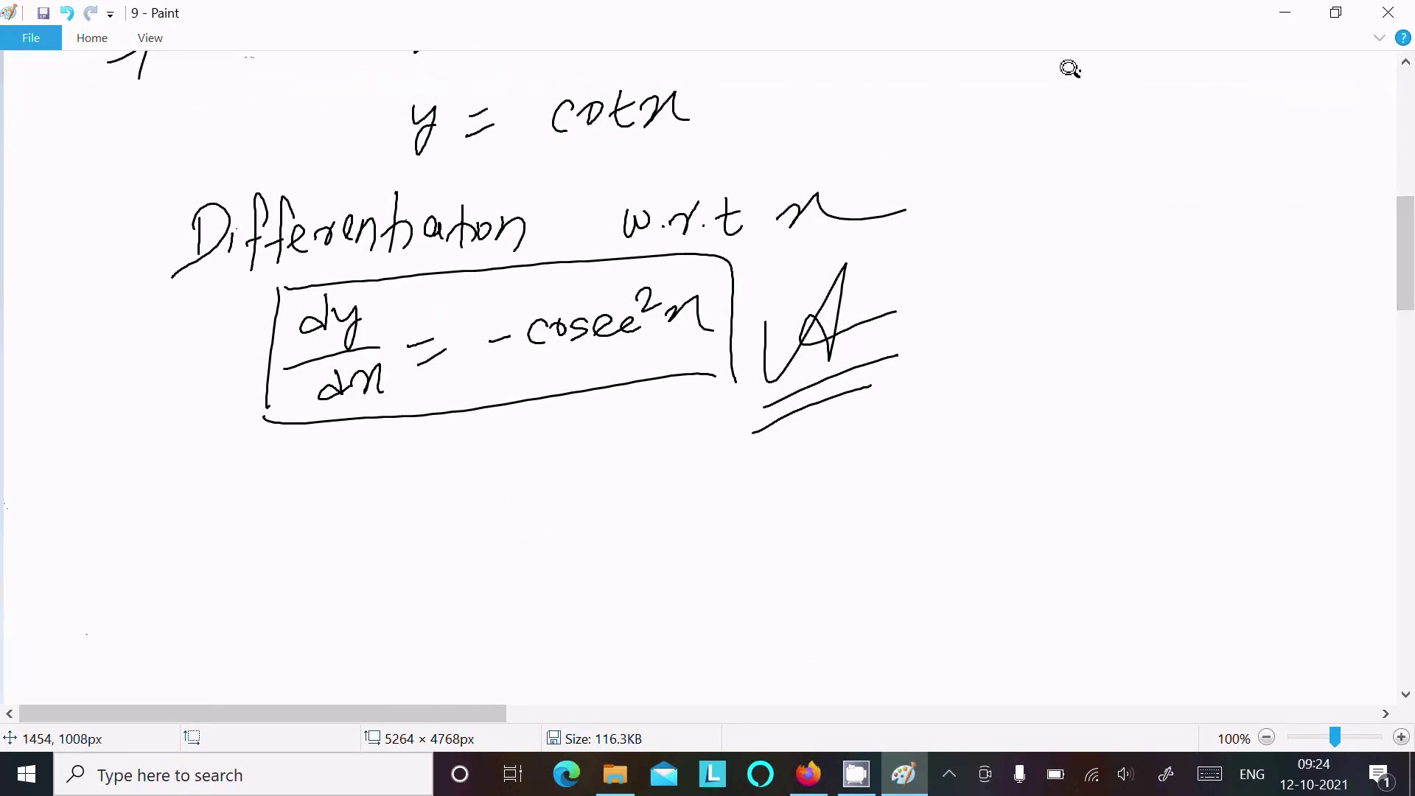
Step: Draw a curly brace right of cot x and write d cot x over dx
left_click_drag(1082, 71, 1094, 208)
mouse_move(1136, 101)
left_mouse_down()
mouse_move(1144, 77)
mouse_move(1170, 115)
left_mouse_up()
left_click_drag(1184, 99, 1239, 119)
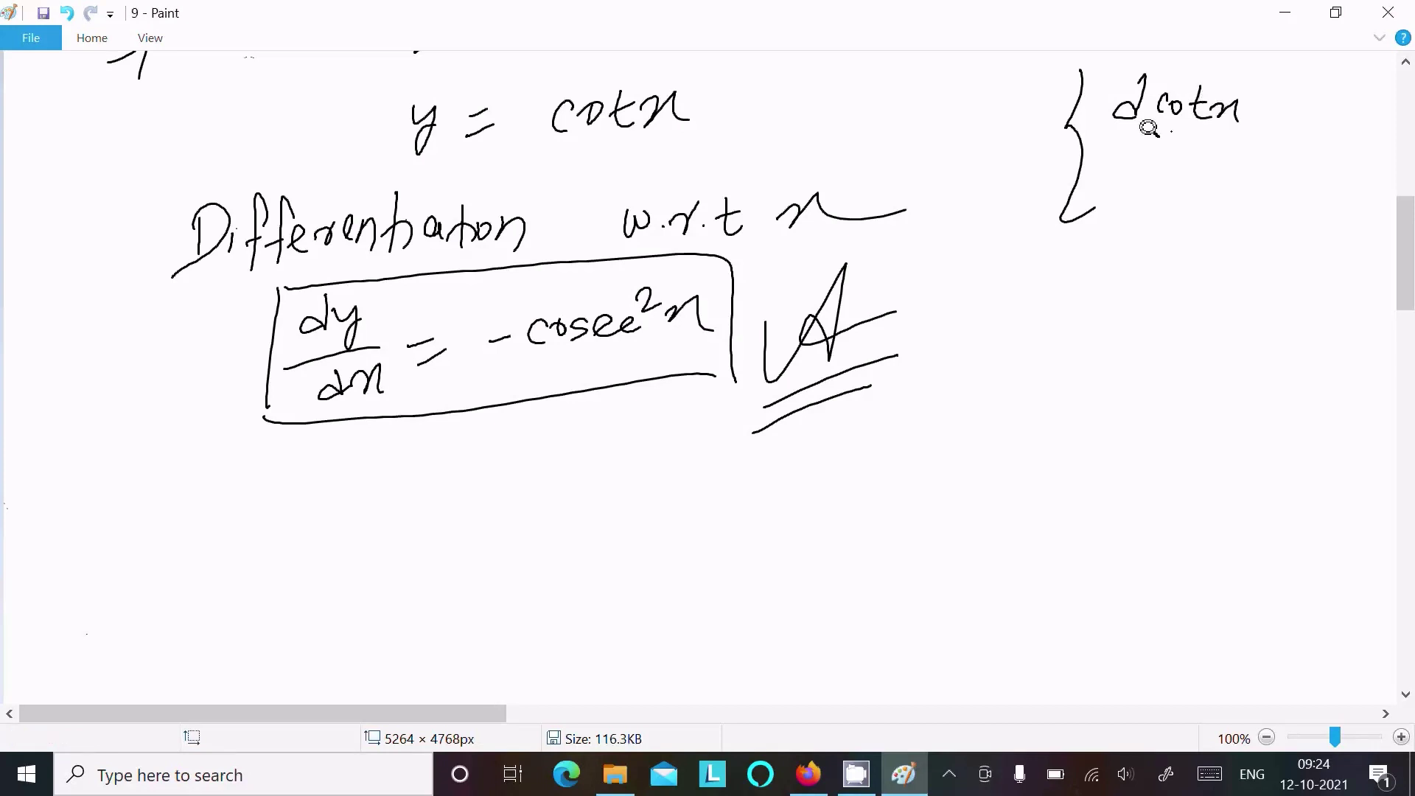
left_click_drag(1105, 148, 1249, 133)
mouse_move(1167, 164)
left_mouse_down()
mouse_move(1162, 144)
mouse_move(1216, 162)
mouse_move(1282, 132)
left_mouse_up()
left_click_drag(1263, 148, 1285, 148)
scroll(522, 682, "right", 2)
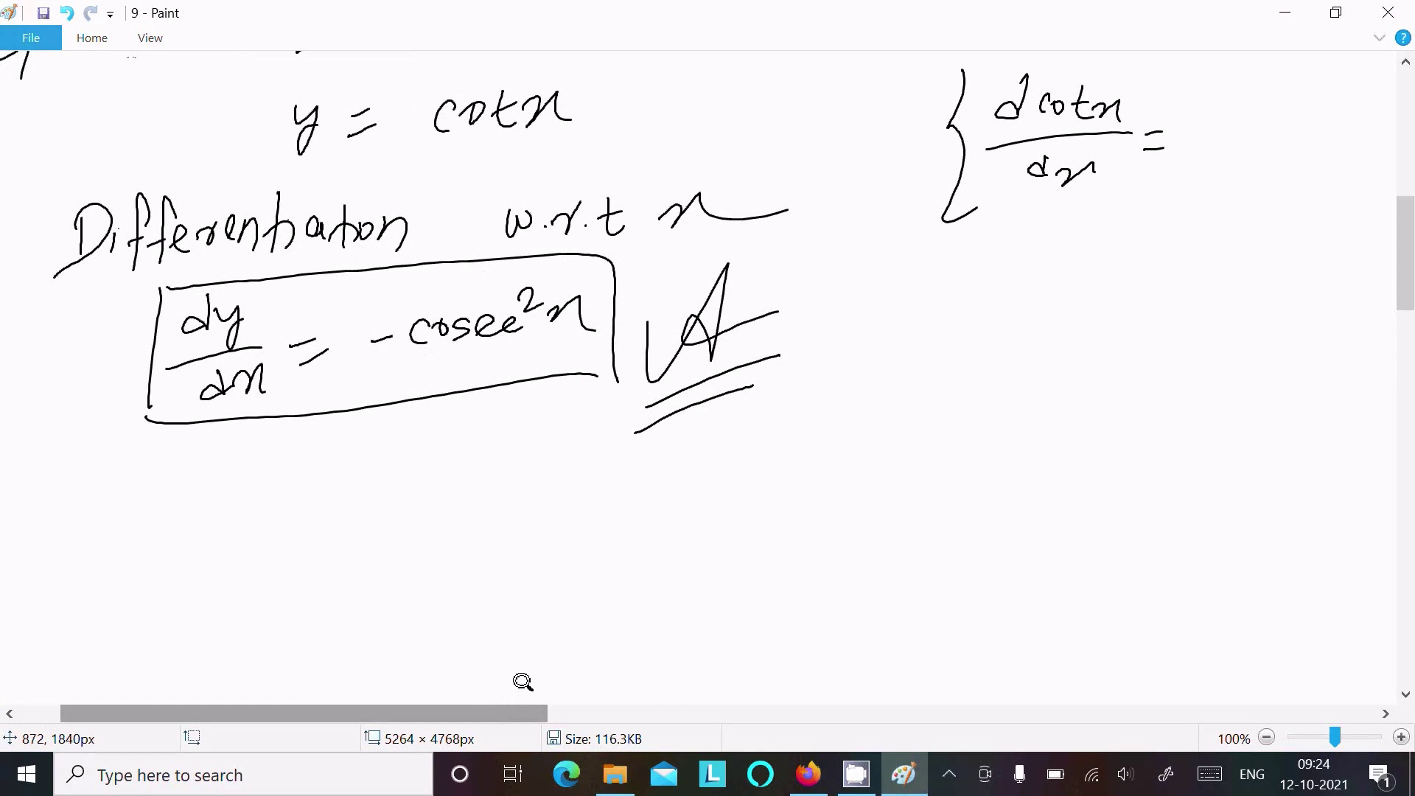
Step: Complete the note with -cosec²x and bracket cot x
left_click_drag(1265, 110, 1263, 131)
left_click_drag(1274, 115, 1368, 140)
left_click_drag(1037, 77, 1035, 128)
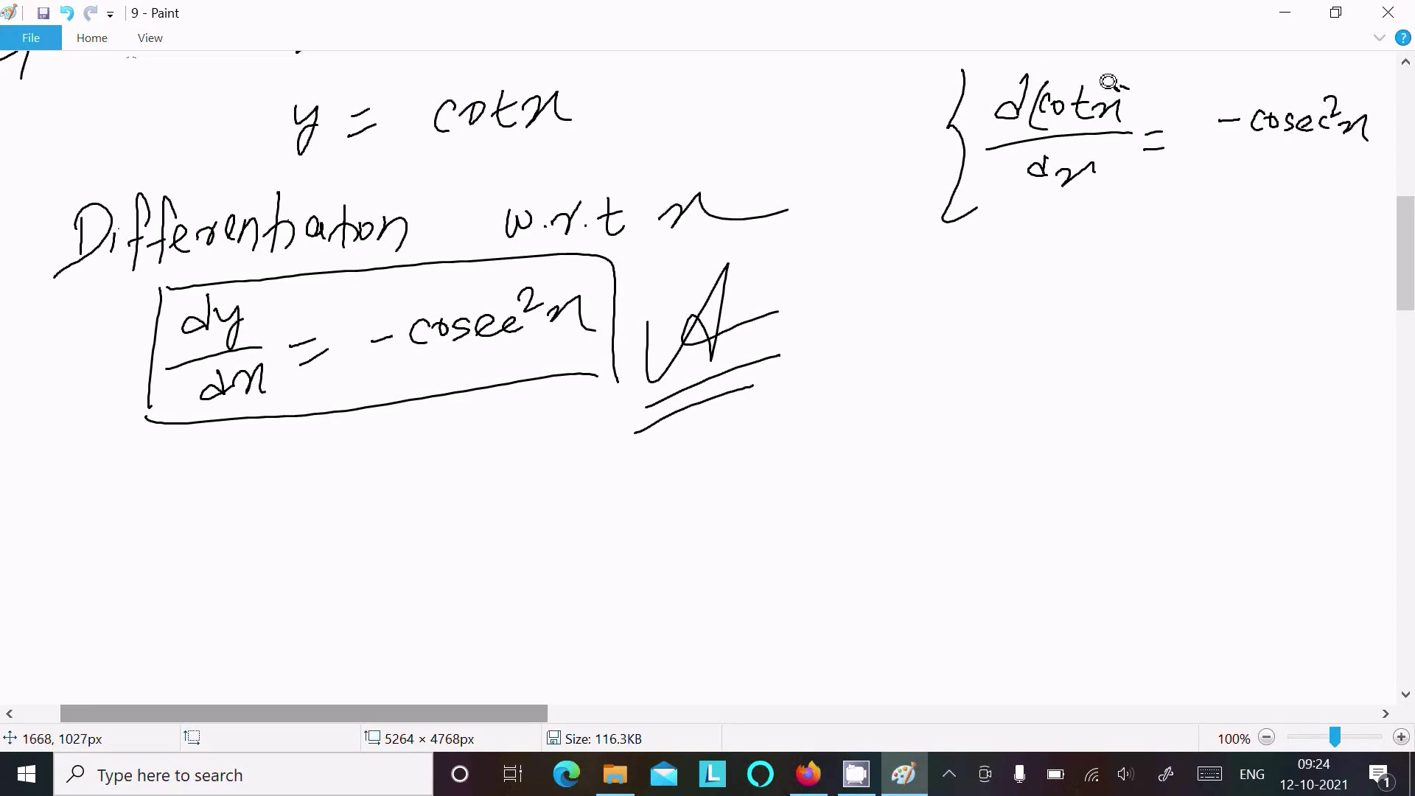
mouse_move(1126, 84)
left_mouse_down()
mouse_move(1130, 130)
mouse_move(1248, 142)
left_mouse_up()
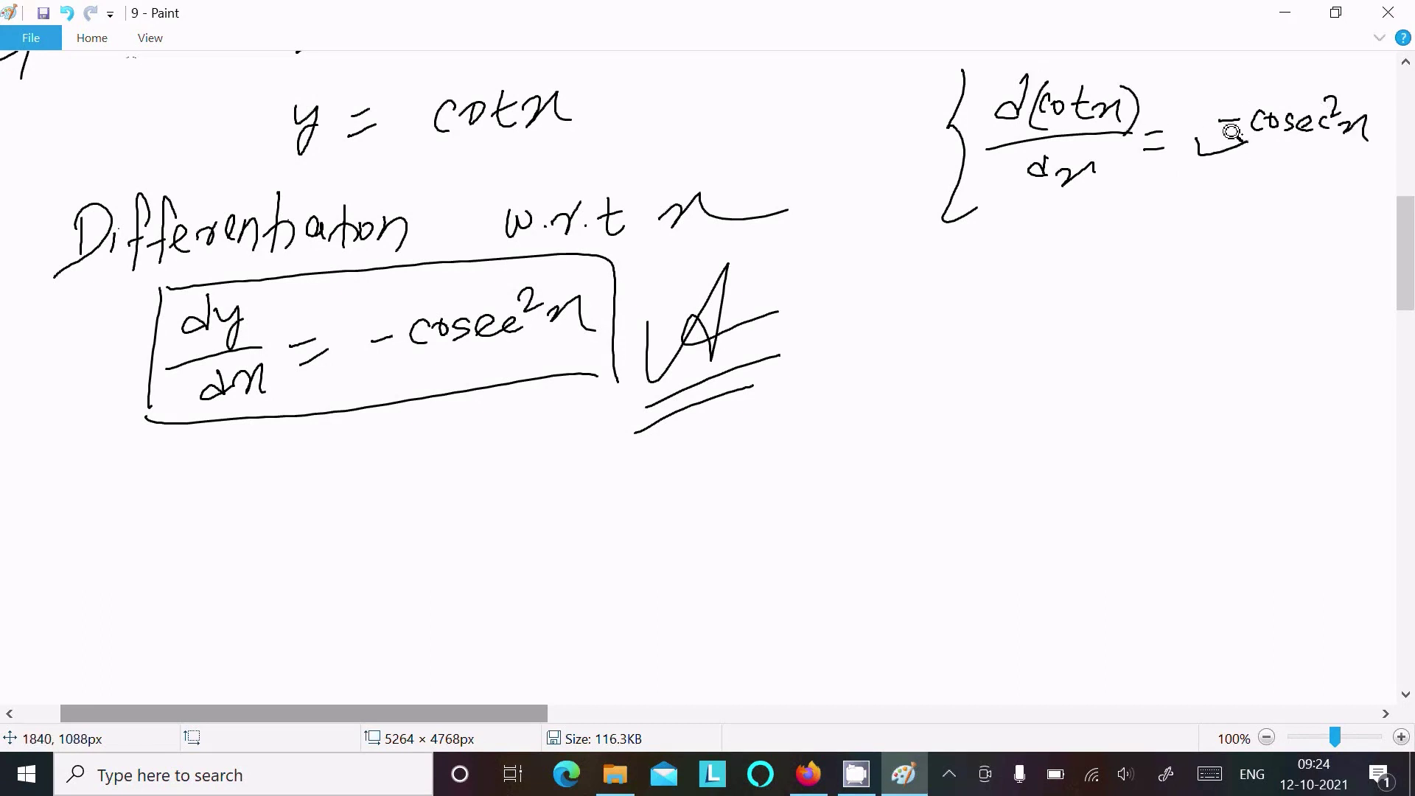
left_click_drag(472, 703, 405, 671)
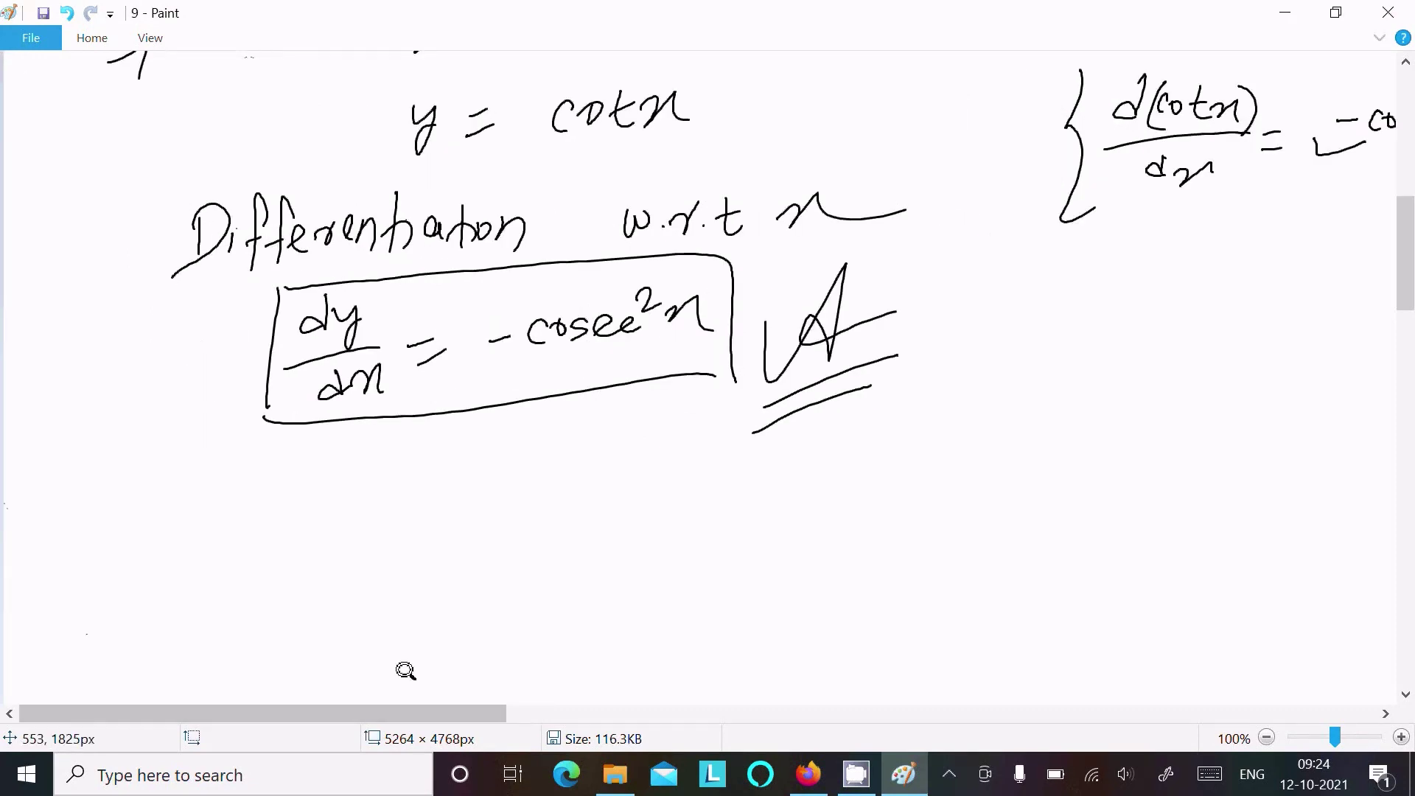
left_click_drag(1389, 209, 1385, 78)
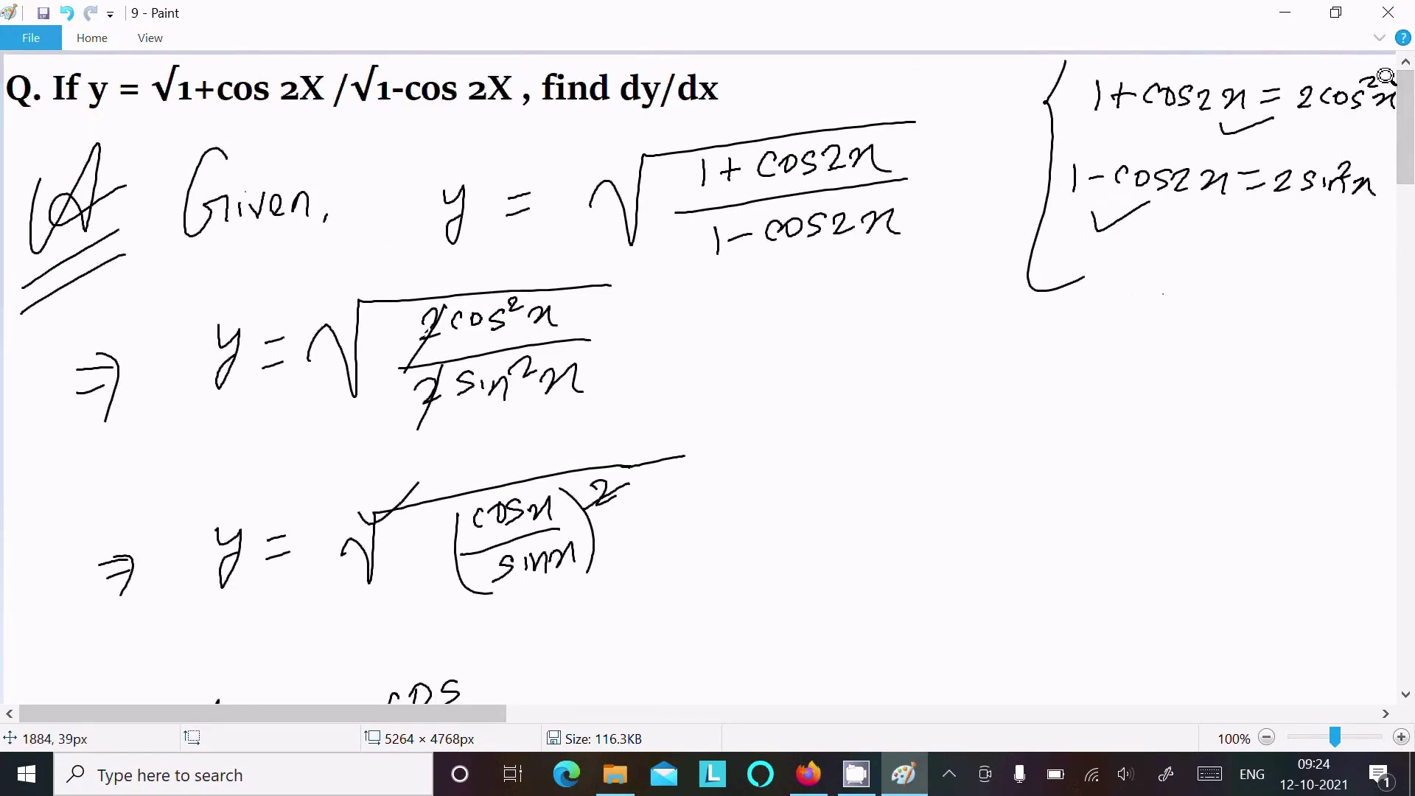